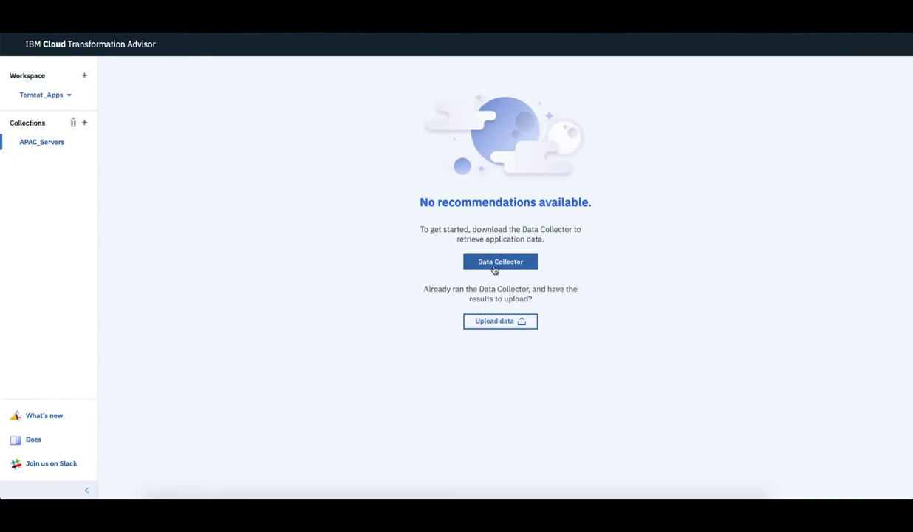
# Review the Data Collector instructions for APAC_Servers with Apache Tomcat chosen as the run domain, and return to the recommendations.
pyautogui.click(479, 261)
pyautogui.scroll(-3, 336, 277)
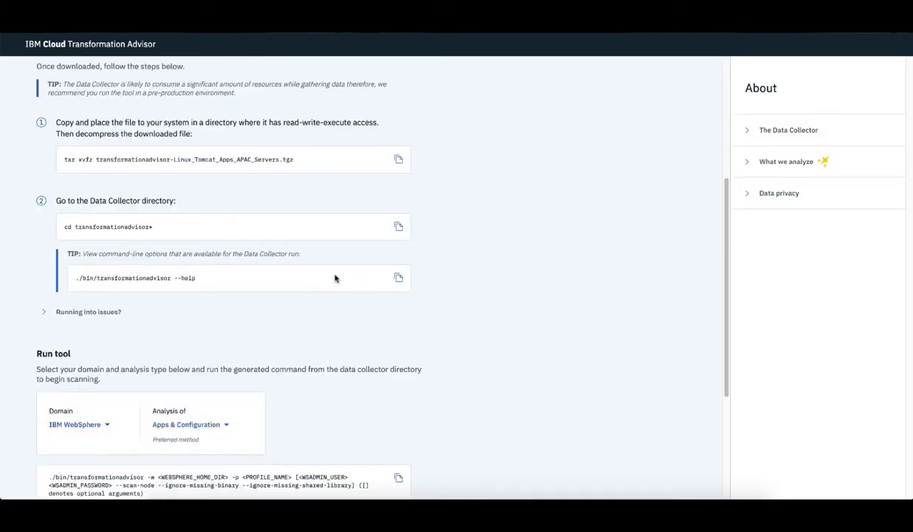
pyautogui.scroll(-1, 334, 278)
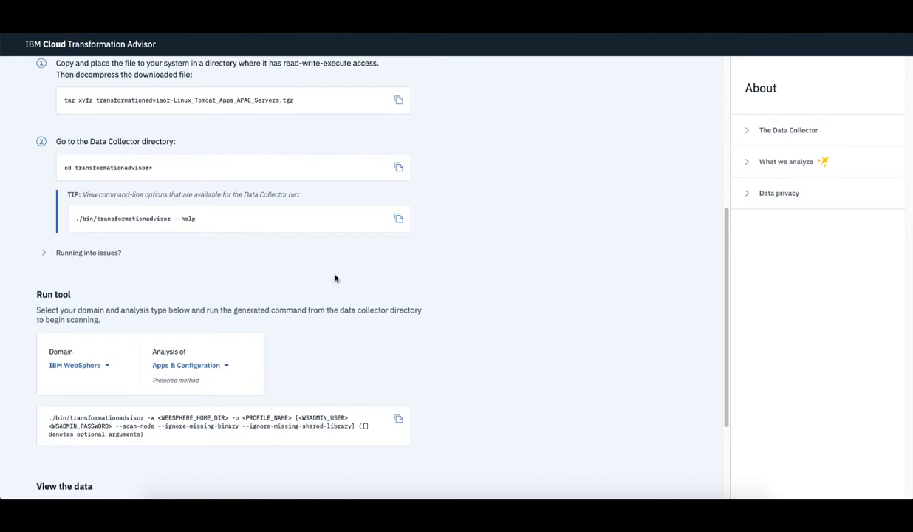
pyautogui.click(104, 362)
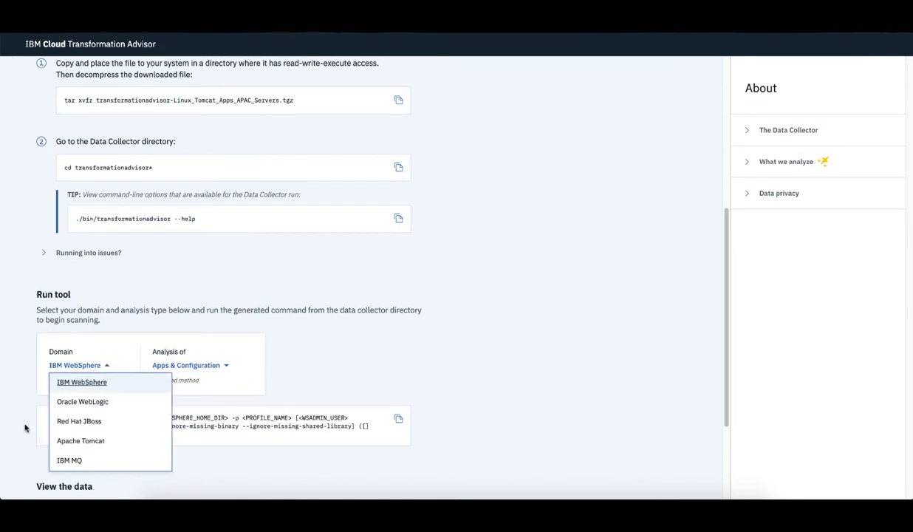
pyautogui.click(99, 440)
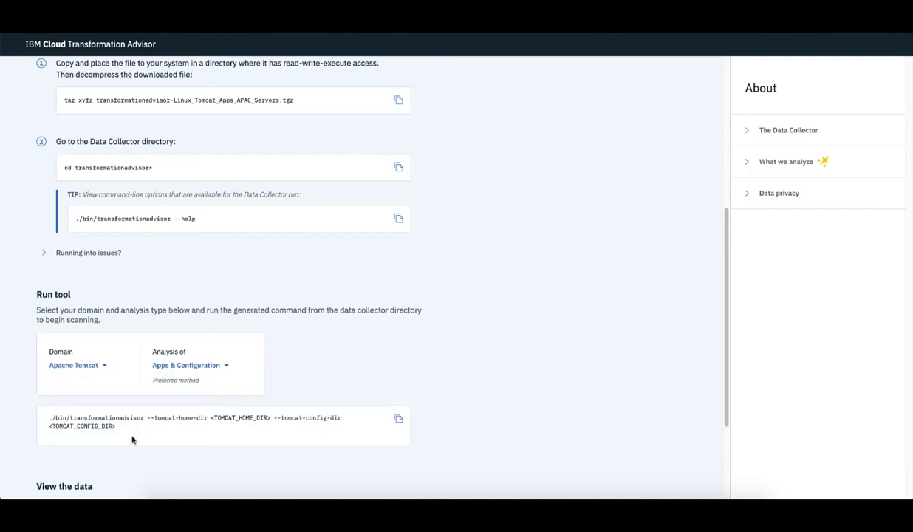
pyautogui.scroll(5, 443, 352)
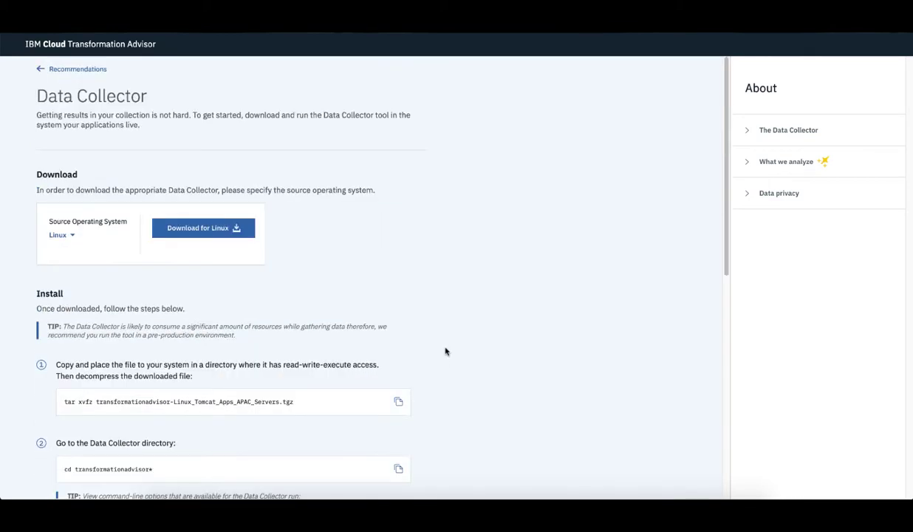
pyautogui.click(90, 70)
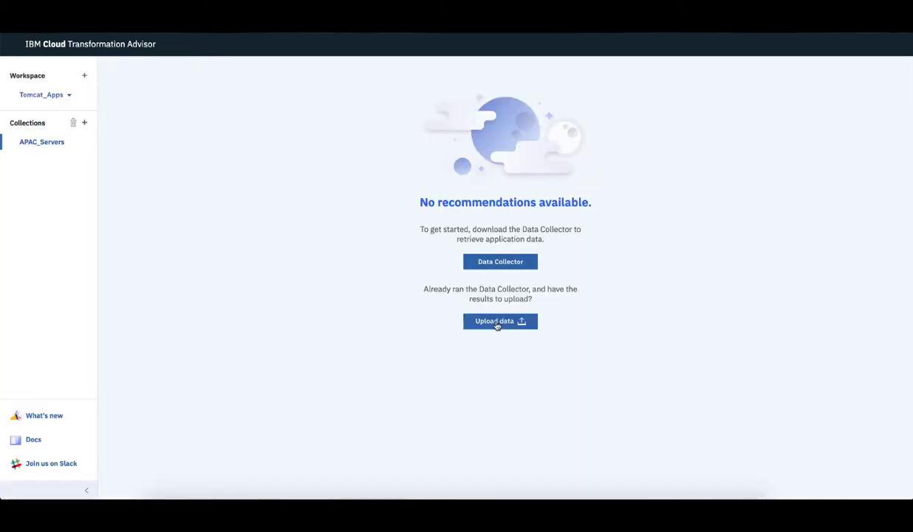
# Upload the Apache Tomcat 9 Data Collector results file to the APAC_Servers collection.
pyautogui.click(497, 322)
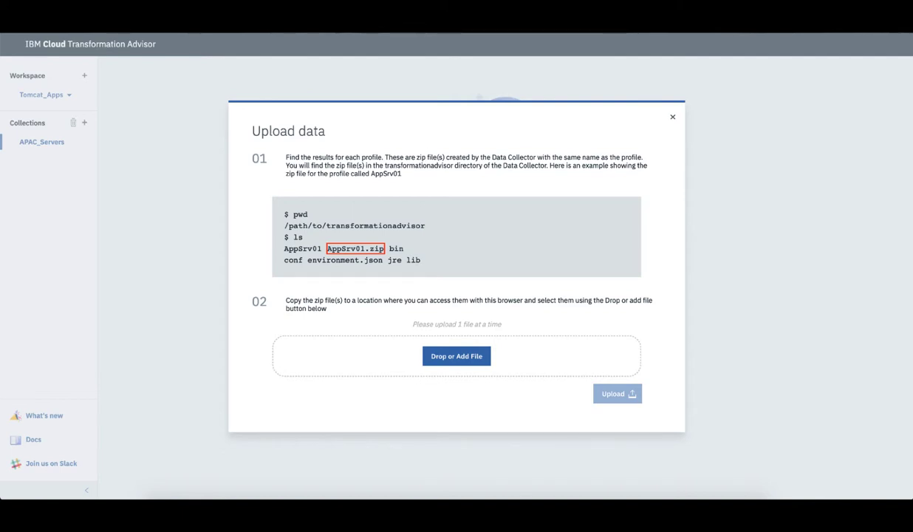
pyautogui.moveTo(222, 310); pyautogui.dragTo(439, 359)
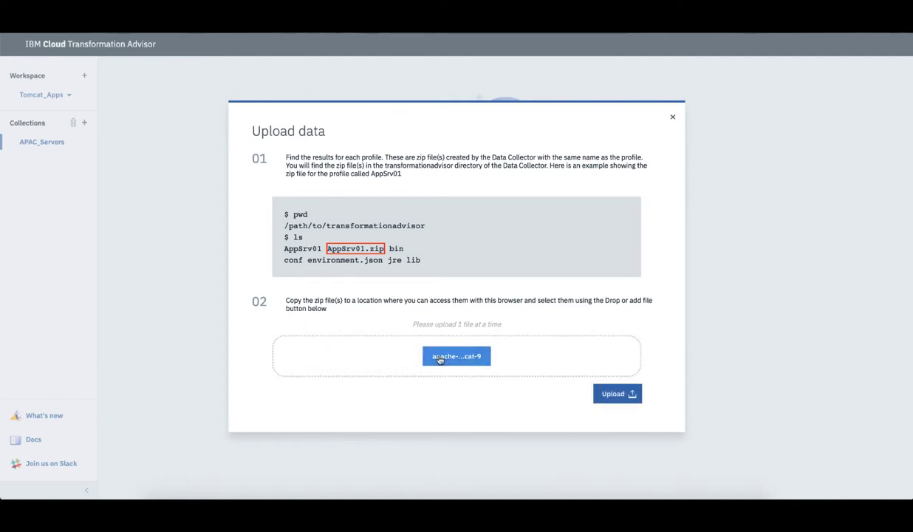
pyautogui.click(618, 394)
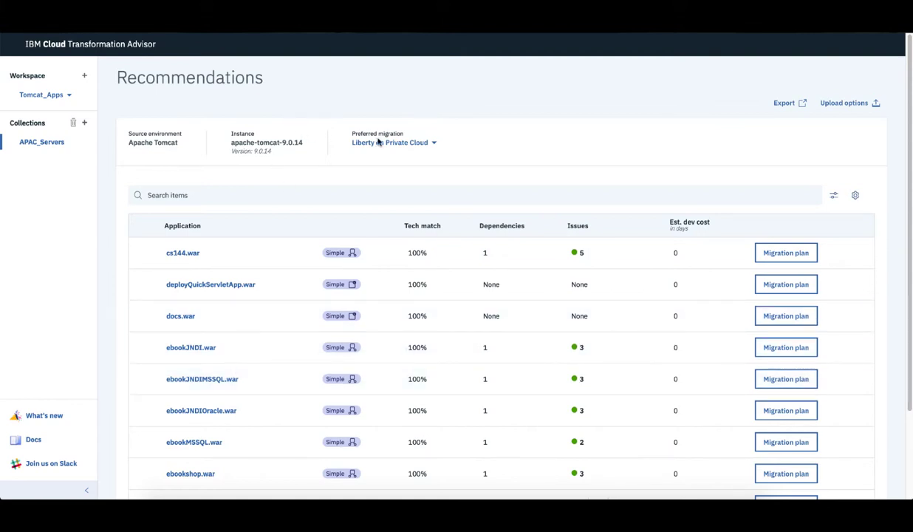
# Check the preferred migration options and look through the list of analysed Tomcat applications.
pyautogui.click(433, 144)
pyautogui.click(447, 137)
pyautogui.scroll(-3, 277, 290)
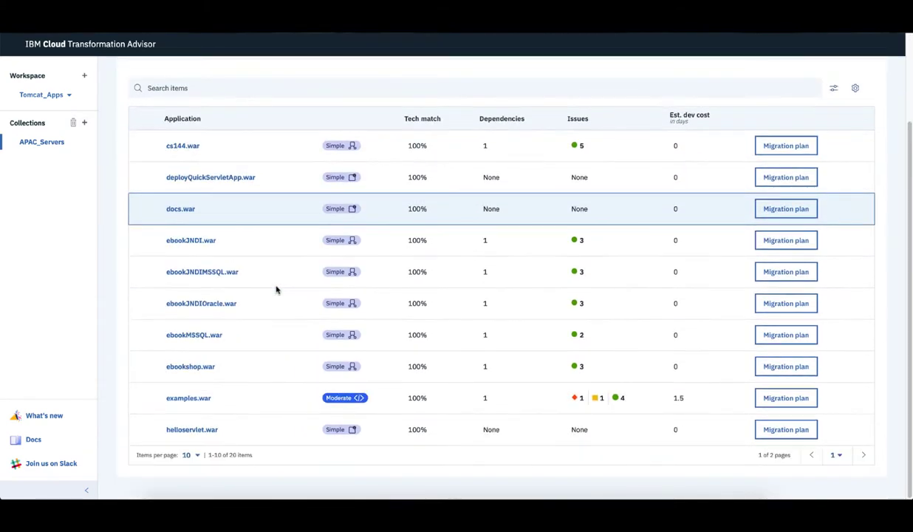
# Open the details of examples.war and review its complexity, development costs, technology issues and dependencies.
pyautogui.click(193, 400)
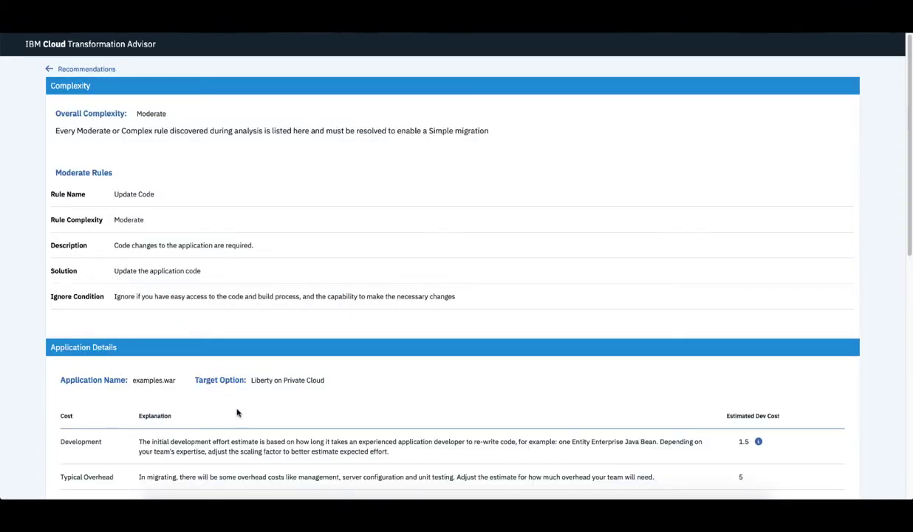
pyautogui.scroll(-8, 292, 395)
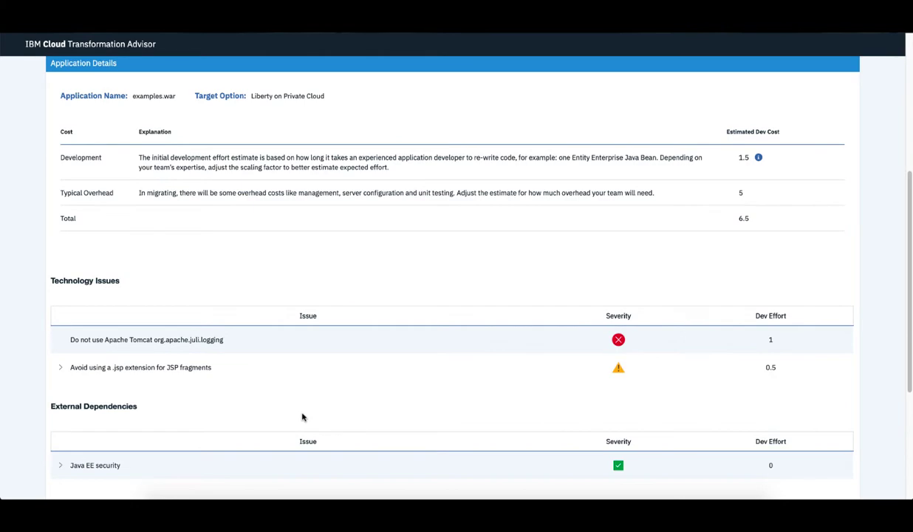
pyautogui.scroll(-1, 302, 418)
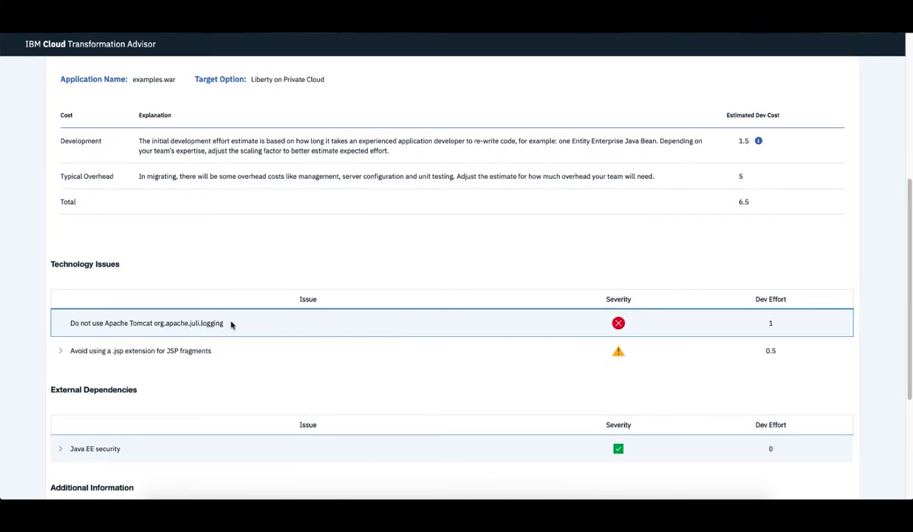
pyautogui.scroll(-6, 370, 334)
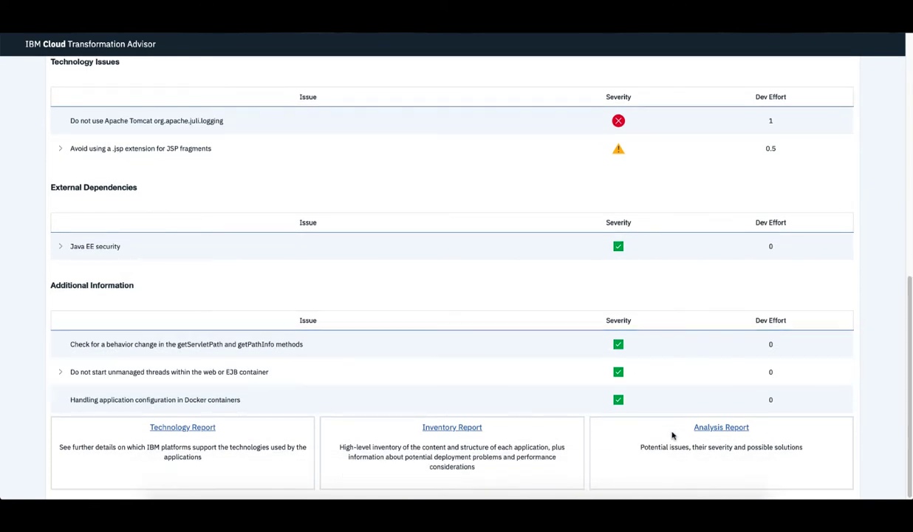
# Open the Analysis Report for examples.war and dismiss its notice so that it does not show again.
pyautogui.click(712, 429)
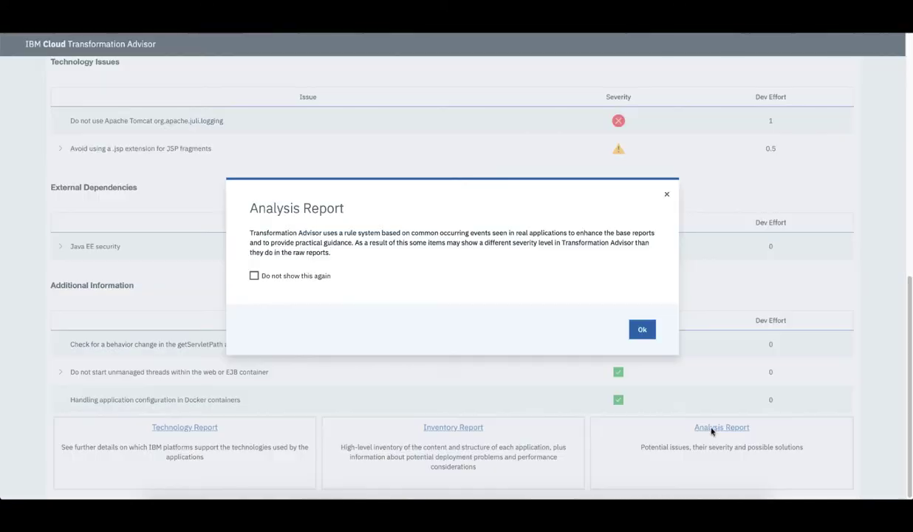
pyautogui.click(255, 277)
pyautogui.click(640, 330)
# Show and read the rule help for the severe rule "Do not use Apache Tomcat org.apache.juli.logging".
pyautogui.scroll(-5, 624, 345)
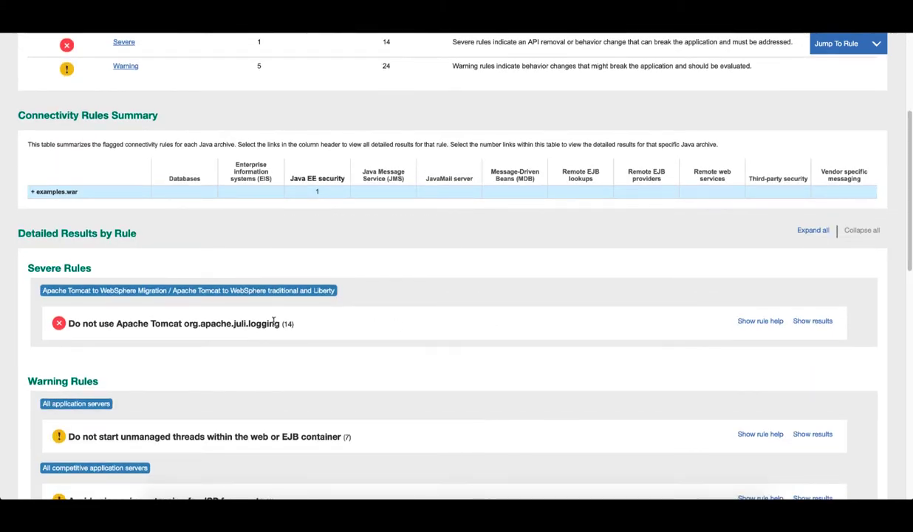
pyautogui.click(757, 320)
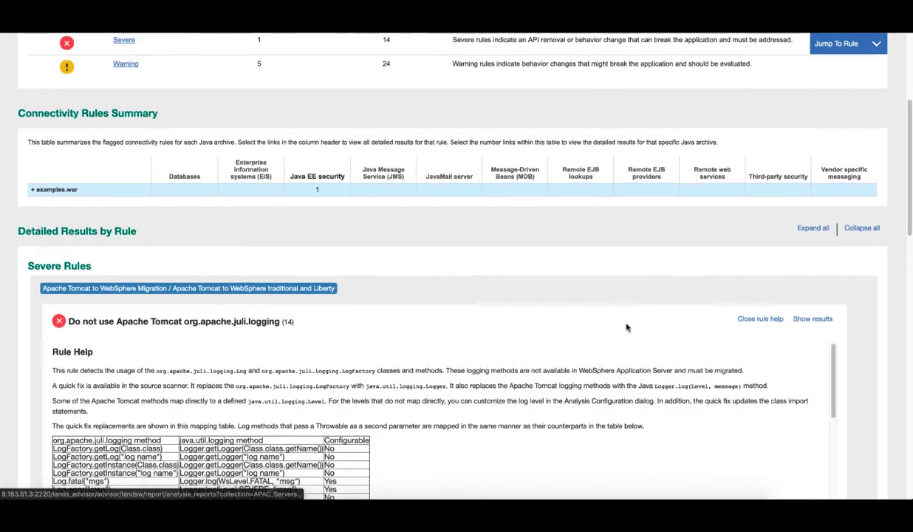
pyautogui.scroll(-5, 627, 327)
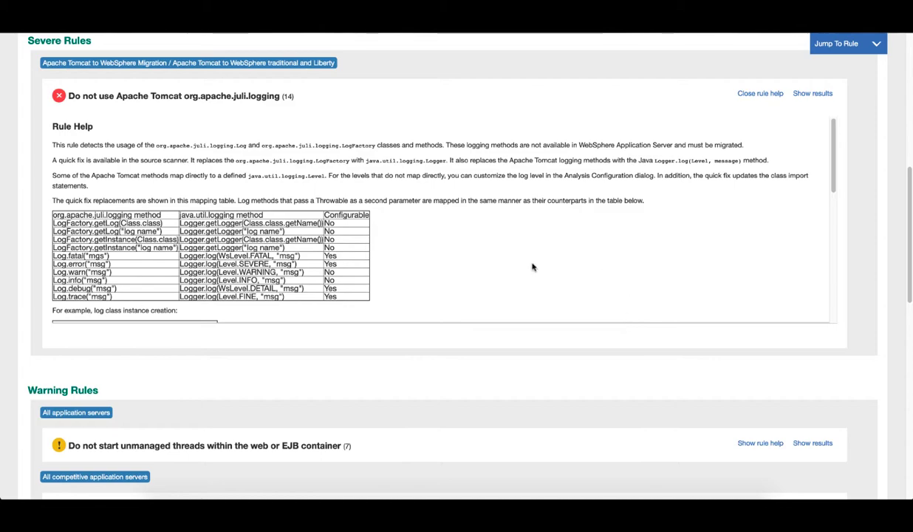
pyautogui.scroll(-1, 559, 256)
pyautogui.scroll(-8, 560, 256)
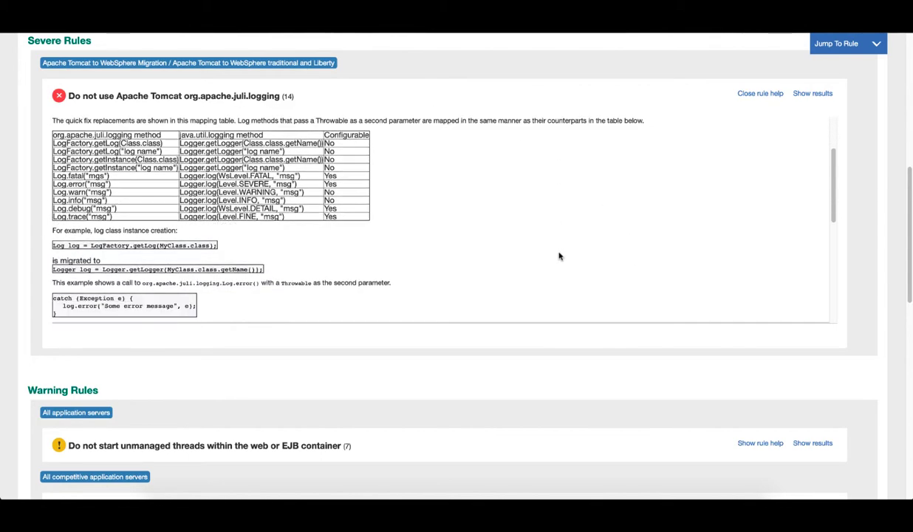
pyautogui.scroll(-2, 559, 255)
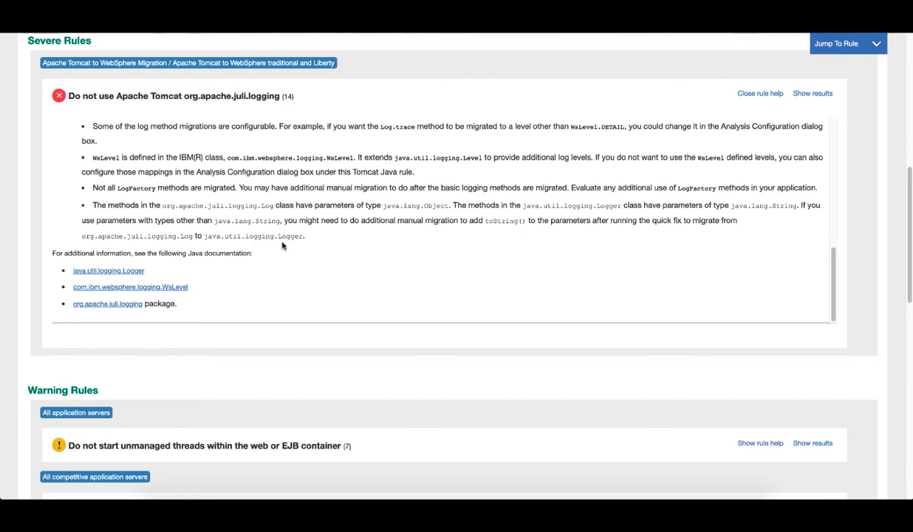
pyautogui.scroll(10, 281, 247)
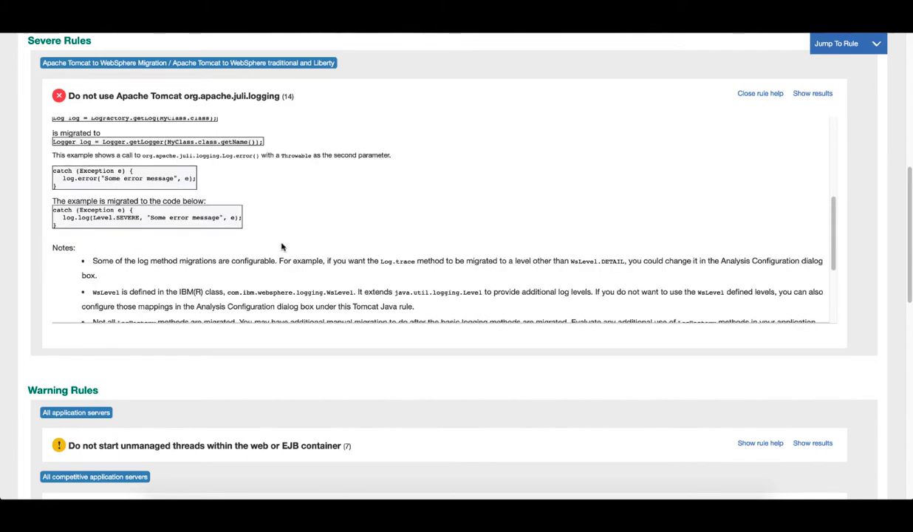
# Show the results of the org.apache.juli.logging rule and examine the affected class files and line numbers.
pyautogui.click(820, 94)
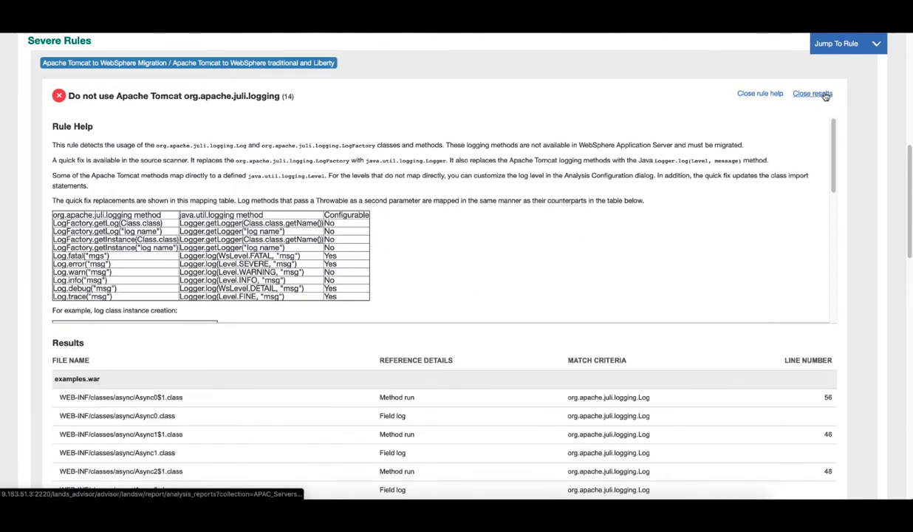
pyautogui.scroll(-5, 690, 372)
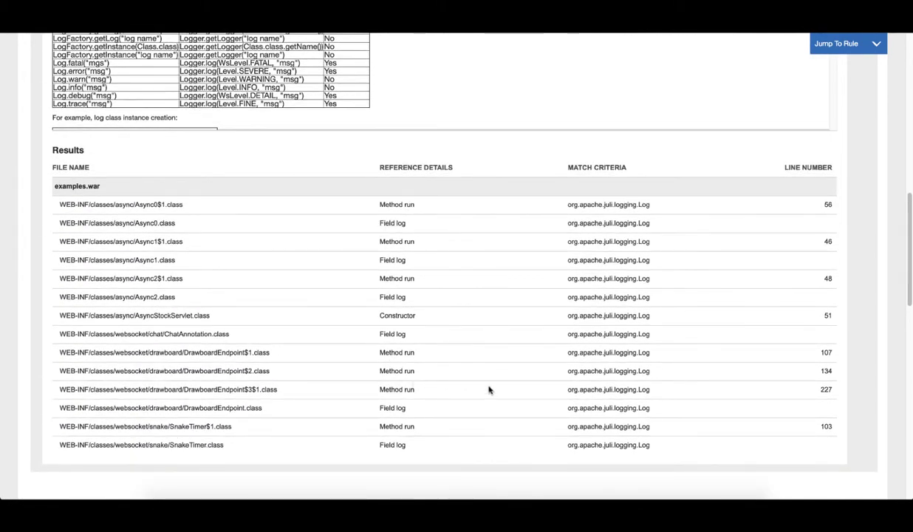
pyautogui.scroll(8, 489, 390)
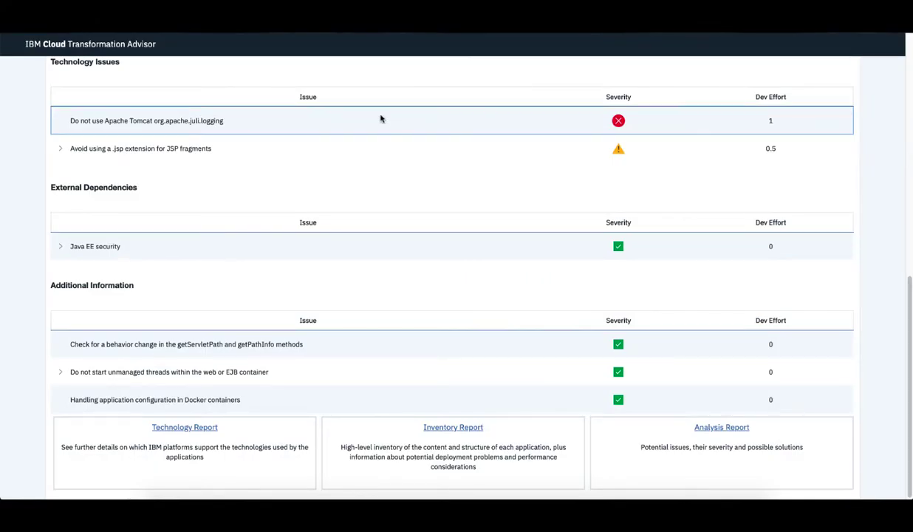
# Leave the examples.war details, return to the welcome page and open the JavaBusinessApps workspace.
pyautogui.click(379, 120)
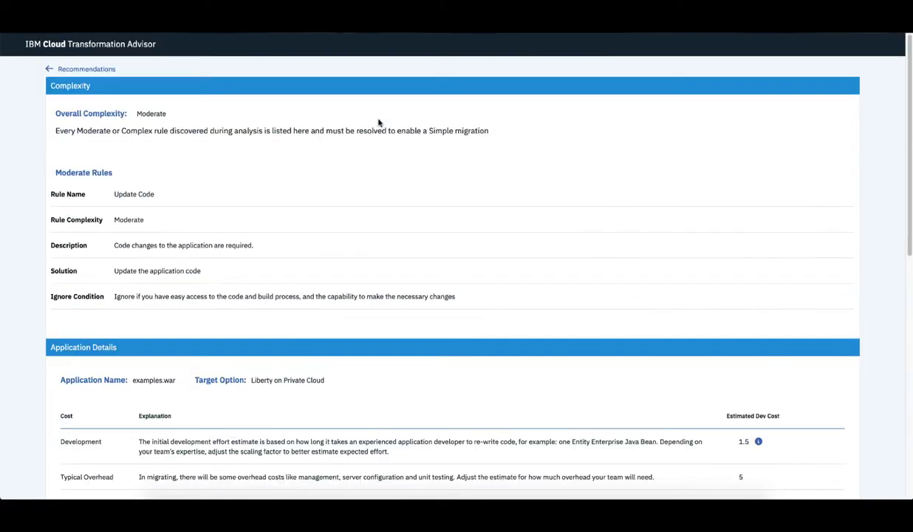
pyautogui.click(103, 70)
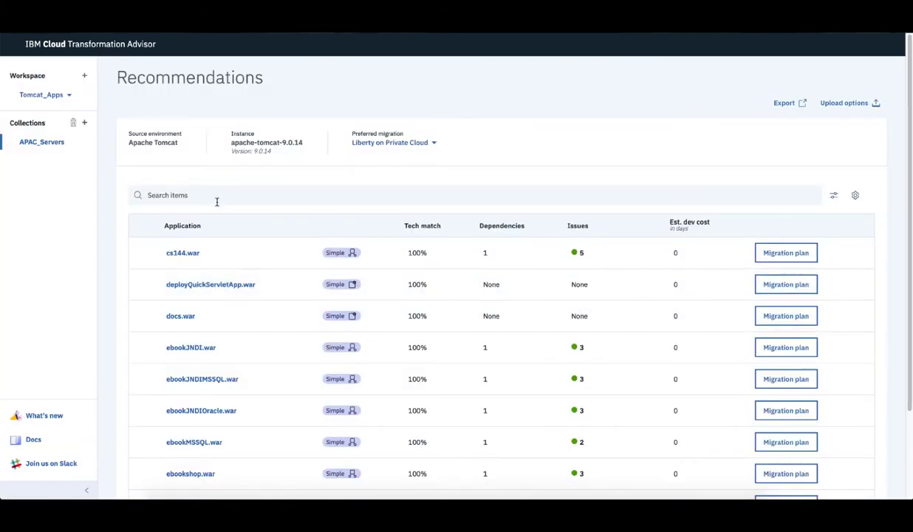
pyautogui.click(76, 47)
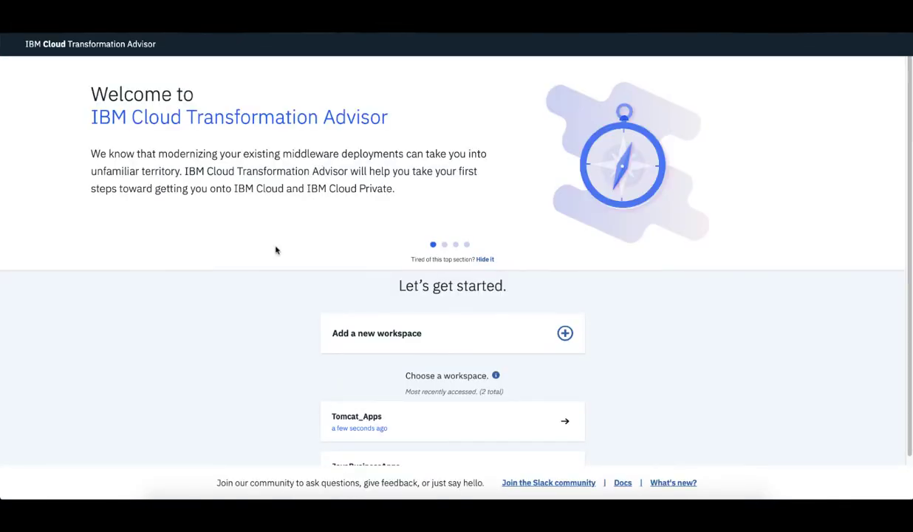
pyautogui.scroll(-1, 263, 283)
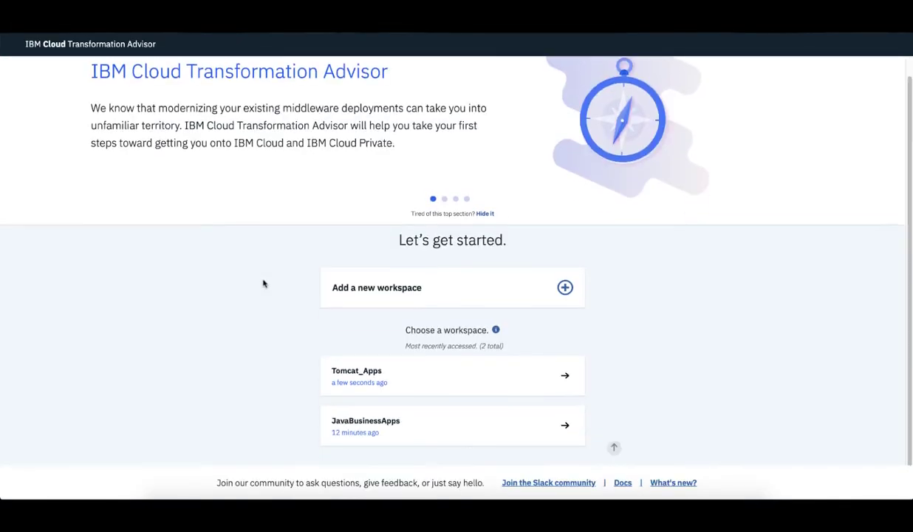
pyautogui.click(375, 433)
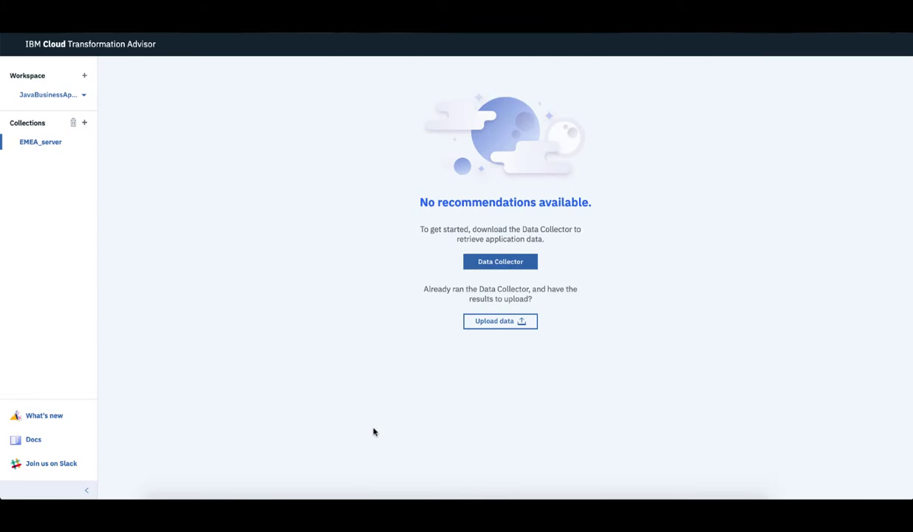
# Upload the Dmgr01 Data Collector results file to the EMEA_server collection.
pyautogui.click(497, 322)
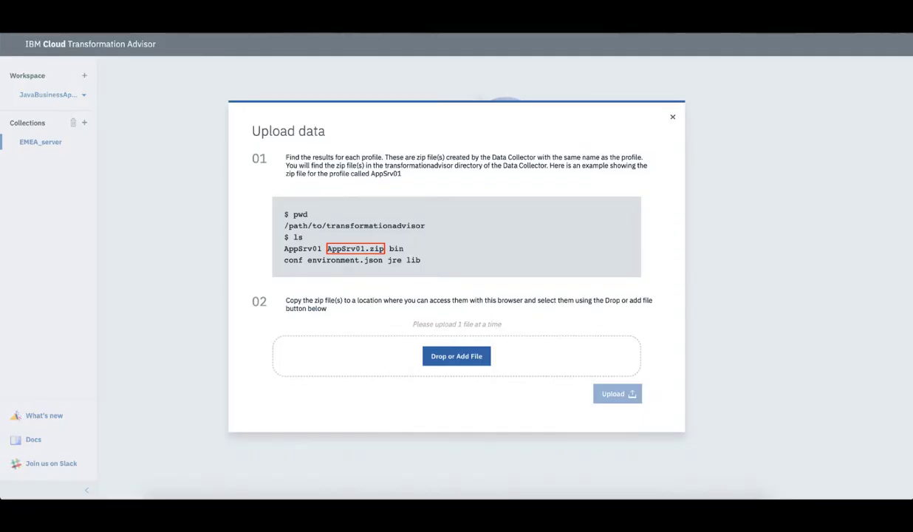
pyautogui.moveTo(551, 32); pyautogui.dragTo(495, 363)
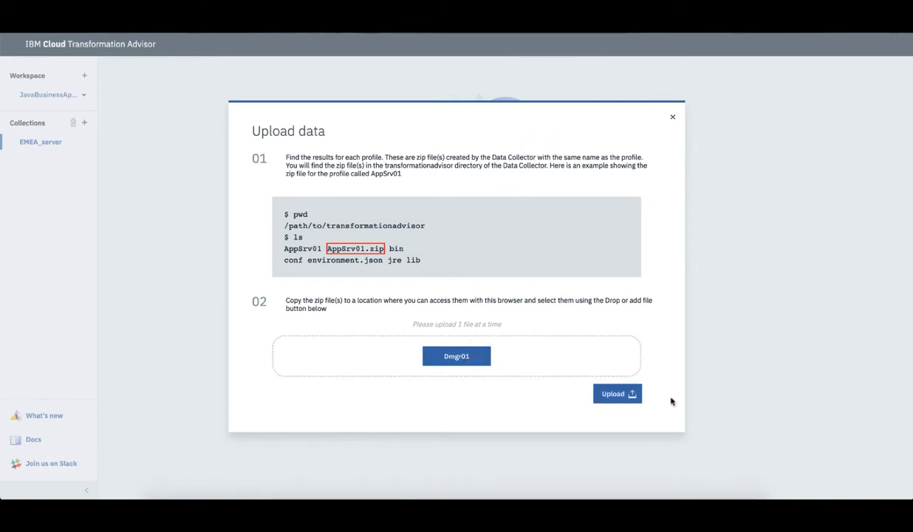
pyautogui.click(617, 395)
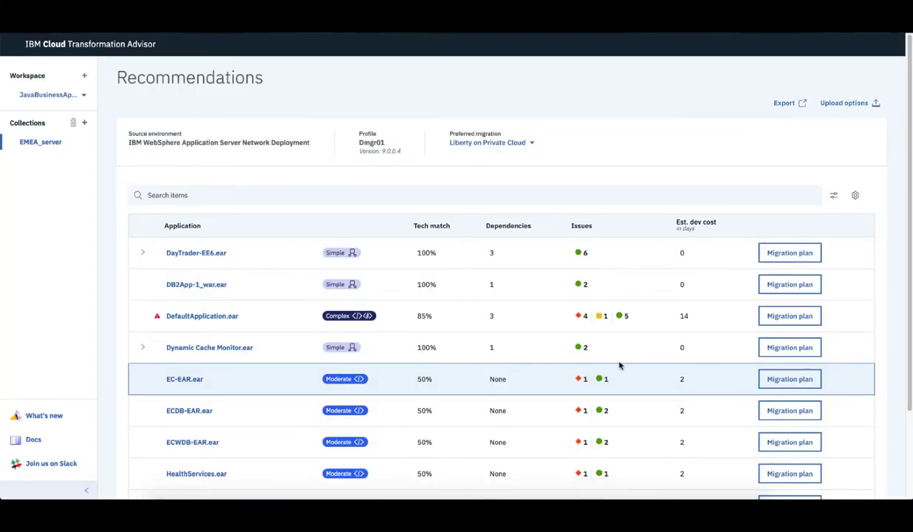
# Expand DayTrader-EE6.ear in the recommendations and show its complete shared files list.
pyautogui.scroll(-1, 452, 326)
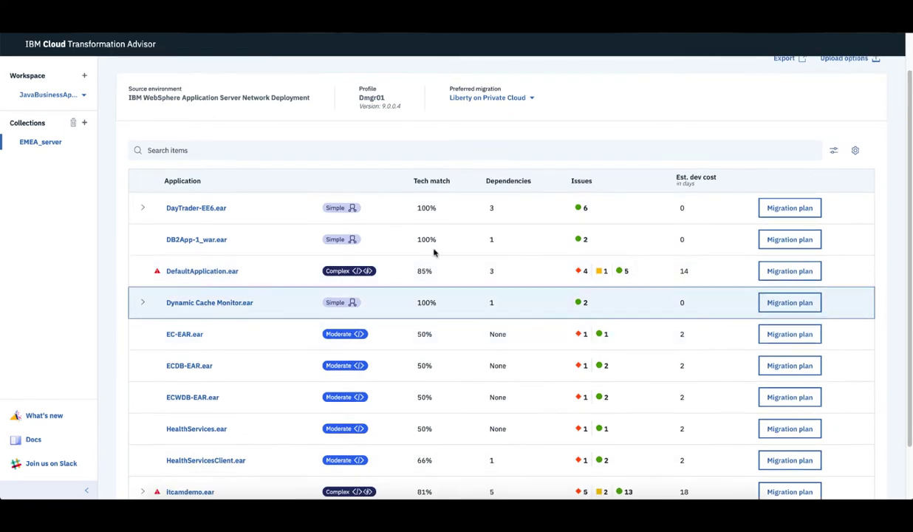
pyautogui.click(143, 209)
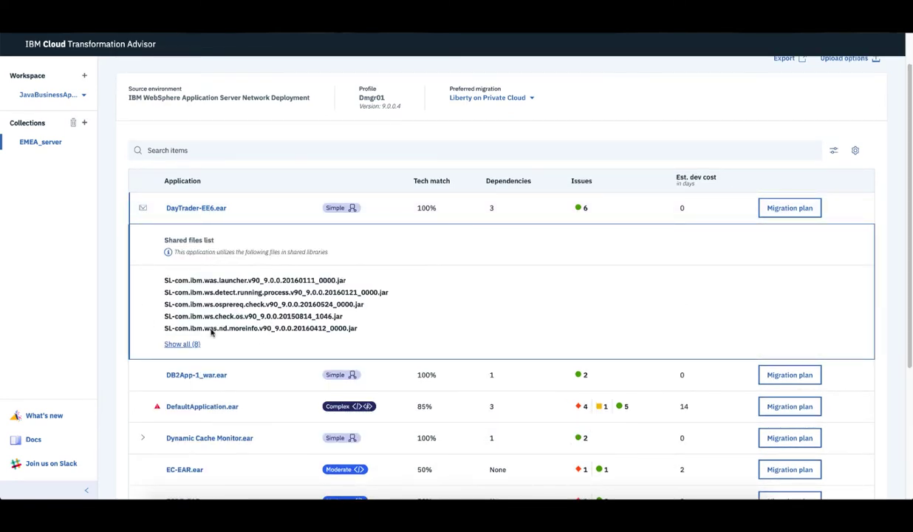
pyautogui.click(185, 344)
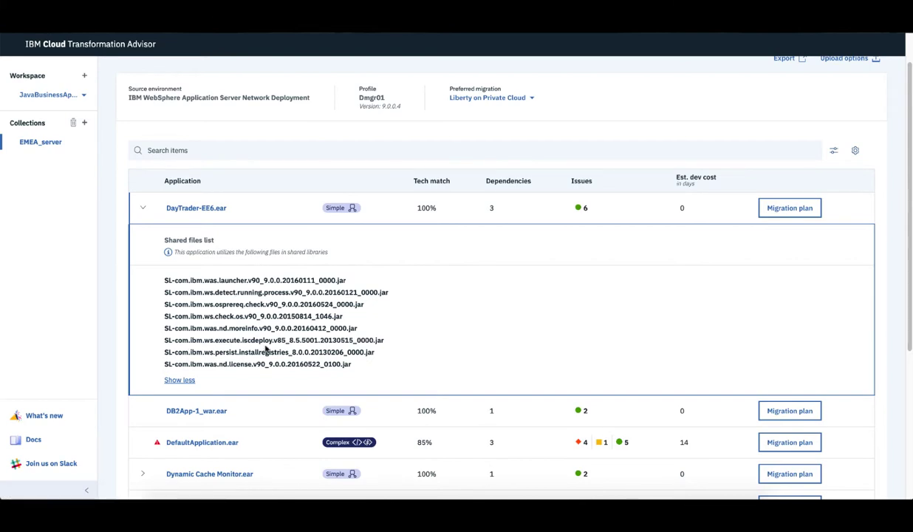
# Collapse DayTrader-EE6.ear, then view the shared files list of Dynamic Cache Monitor.ear and collapse it again.
pyautogui.click(142, 209)
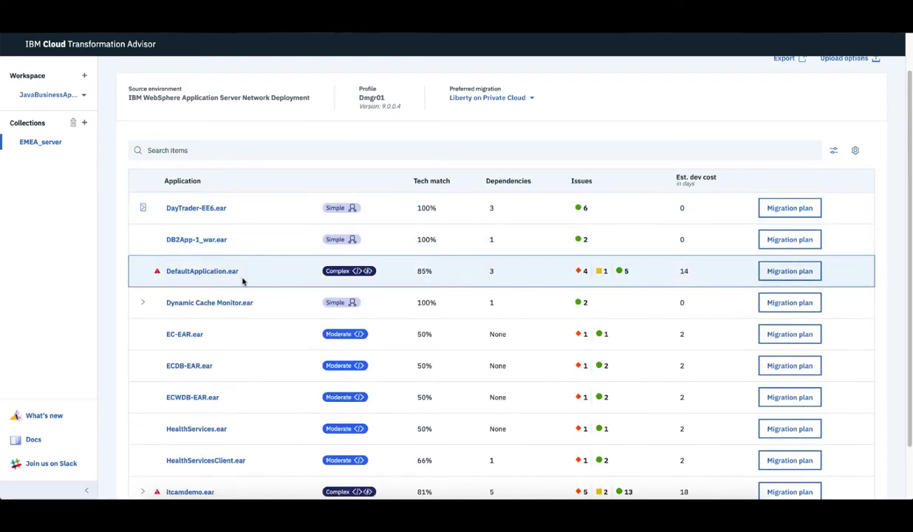
pyautogui.click(142, 305)
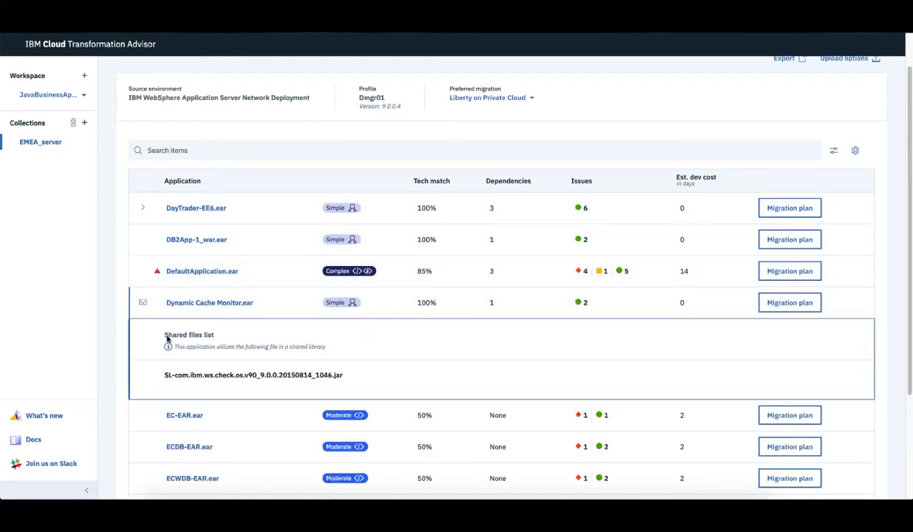
pyautogui.click(143, 305)
pyautogui.scroll(1, 251, 197)
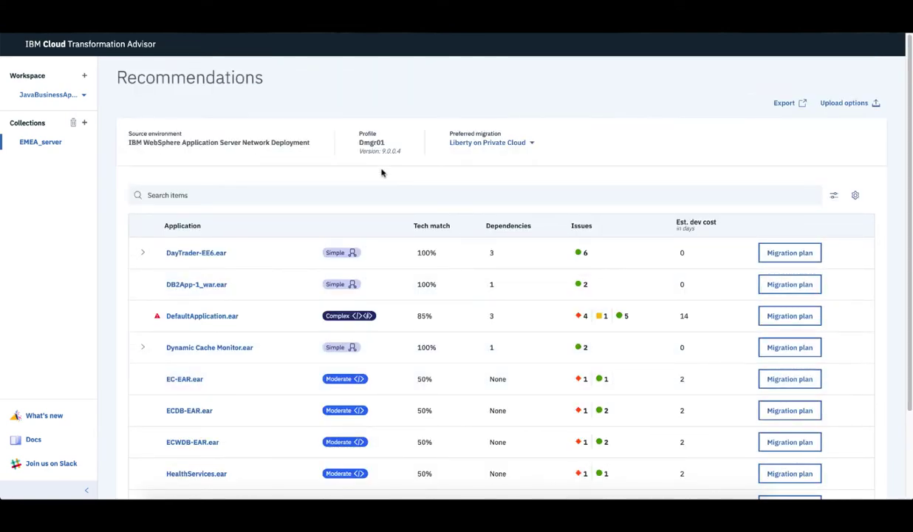
# Upload the Dmgr01-SL results file to the EMEA_server collection and look through its shared library recommendations.
pyautogui.click(848, 103)
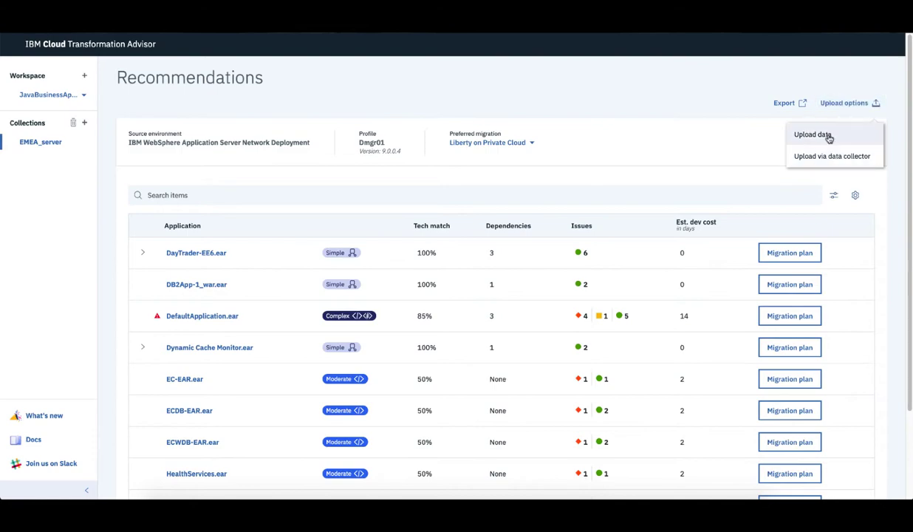
pyautogui.click(821, 136)
pyautogui.moveTo(432, 320); pyautogui.dragTo(491, 356)
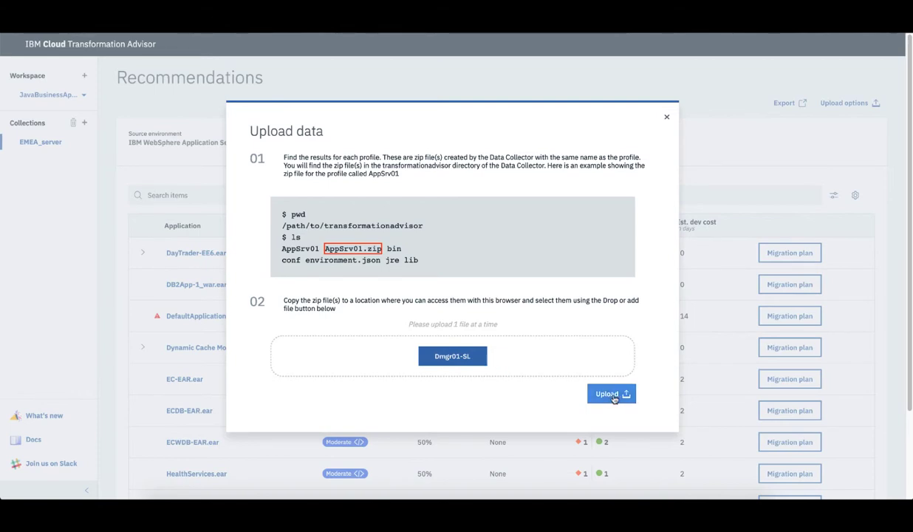
pyautogui.click(615, 394)
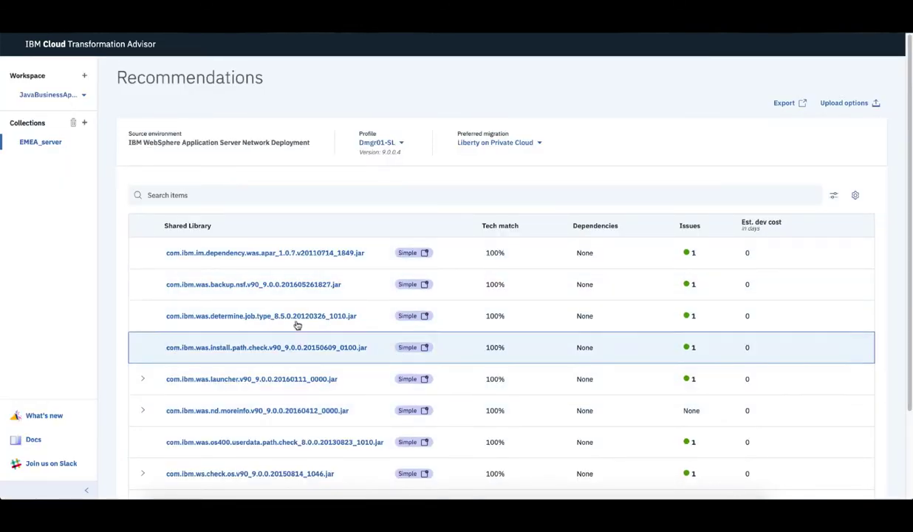
pyautogui.scroll(-3, 238, 322)
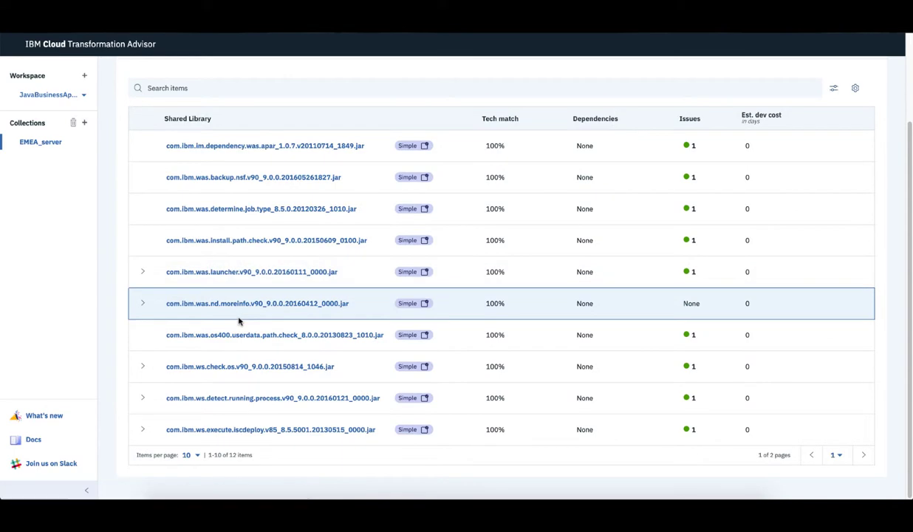
pyautogui.scroll(3, 239, 322)
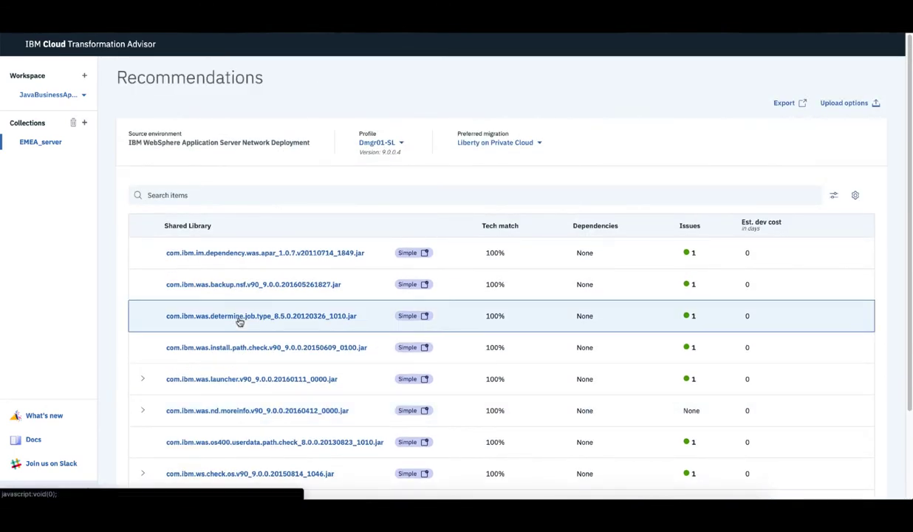
# Switch the profile to Dmgr01 and show all shared files used by DayTrader-EE6.ear.
pyautogui.click(402, 147)
pyautogui.click(392, 163)
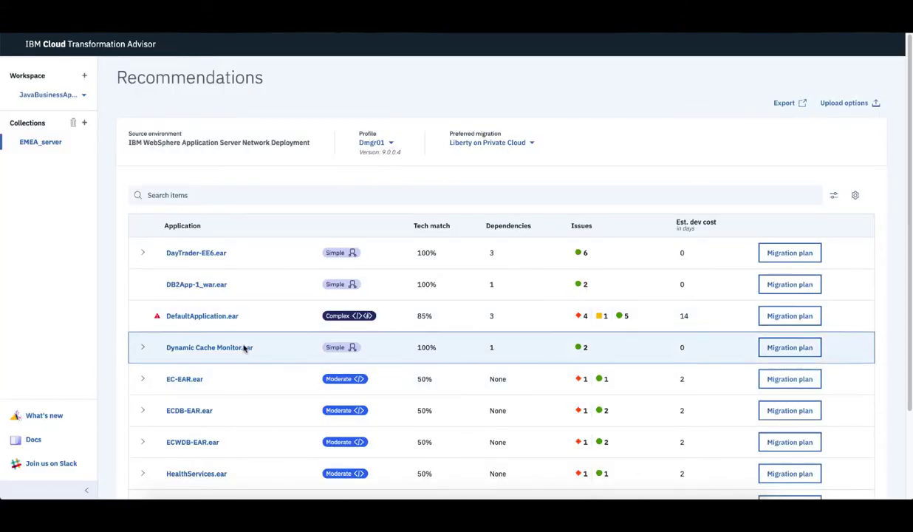
pyautogui.click(143, 252)
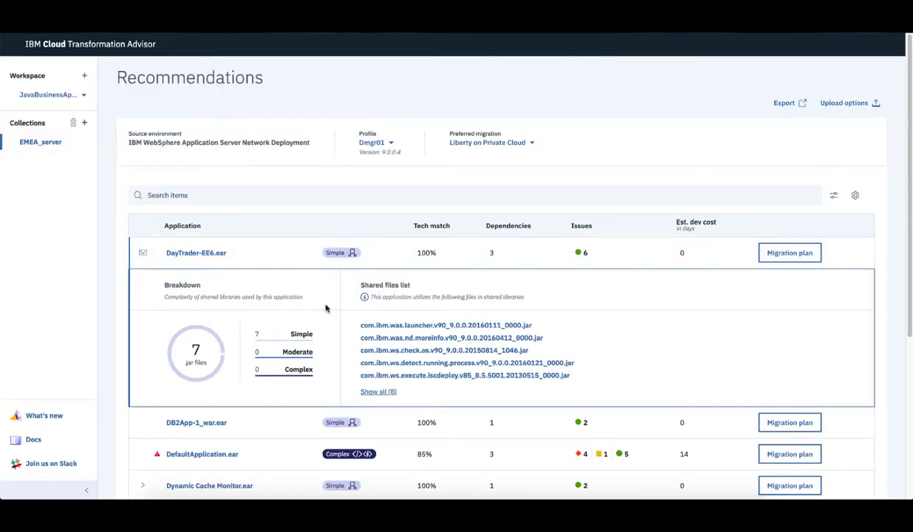
pyautogui.click(378, 392)
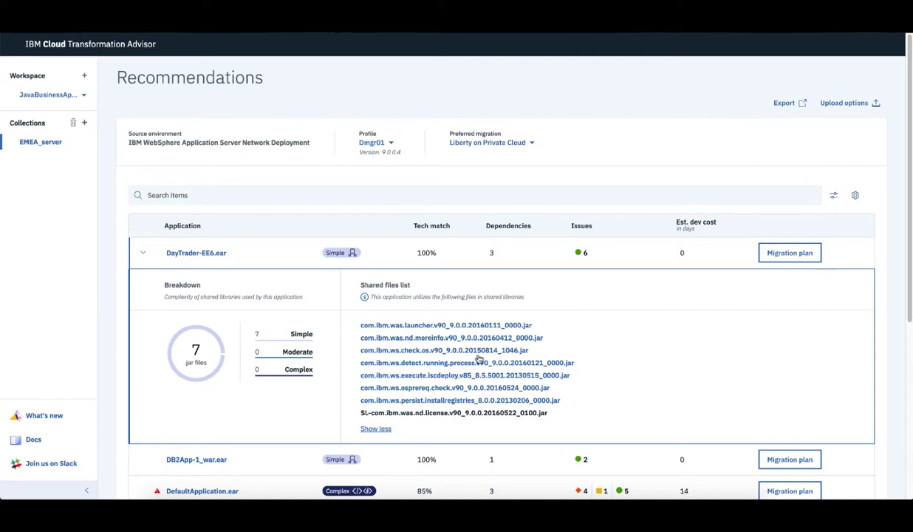
# Examine the details of com.ibm.was.launcher.v90_9.0.0.20160111_0000.jar, including the applications that use it, and return to the recommendations.
pyautogui.click(470, 327)
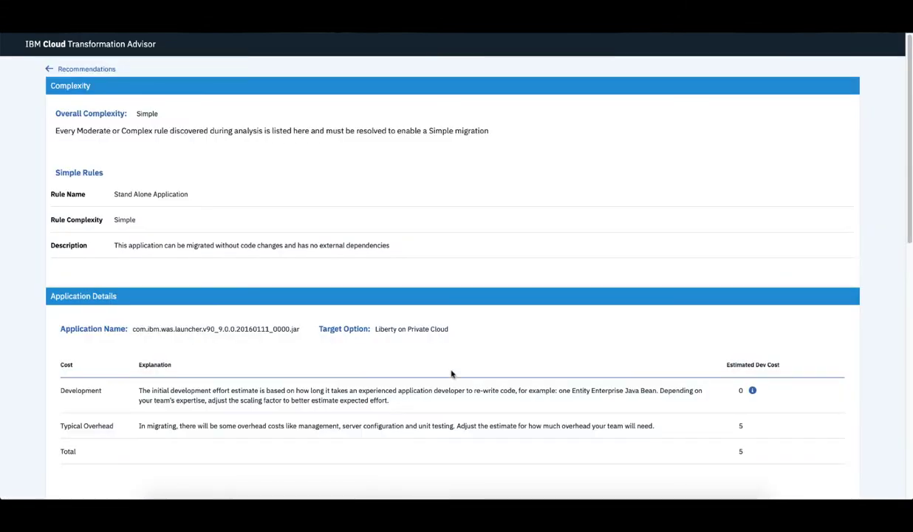
pyautogui.scroll(-6, 452, 374)
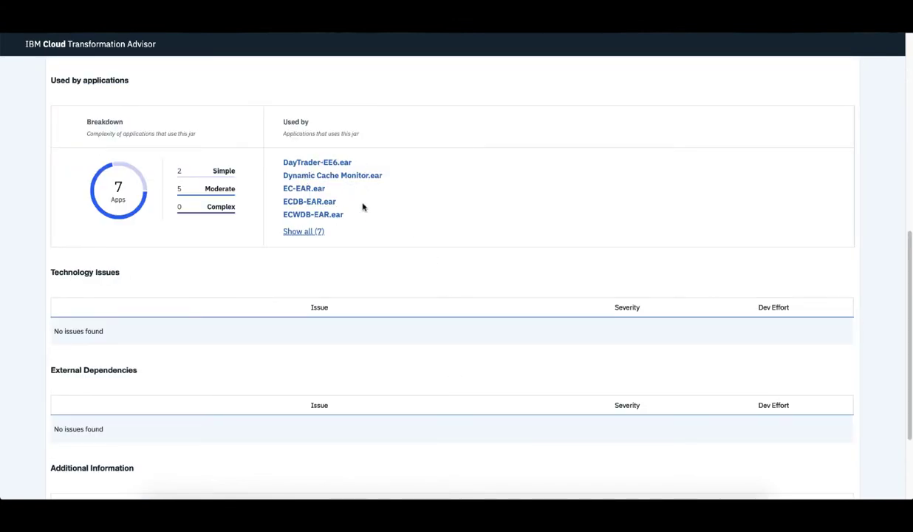
pyautogui.scroll(4, 370, 209)
pyautogui.scroll(2, 369, 209)
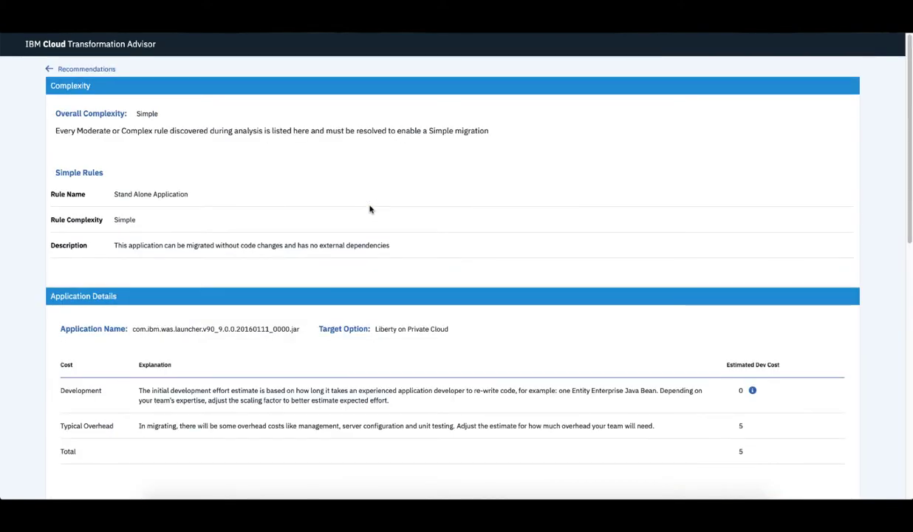
pyautogui.click(80, 69)
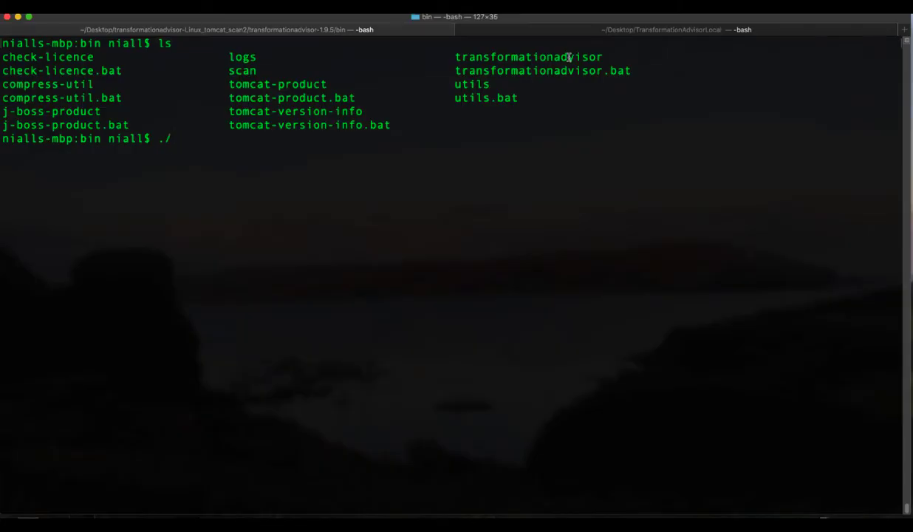
# Run ./transformationadvisor --help in the bin directory to list the Data Collector options.
pyautogui.doubleClick(569, 57)
pyautogui.write('transformationadvisor')
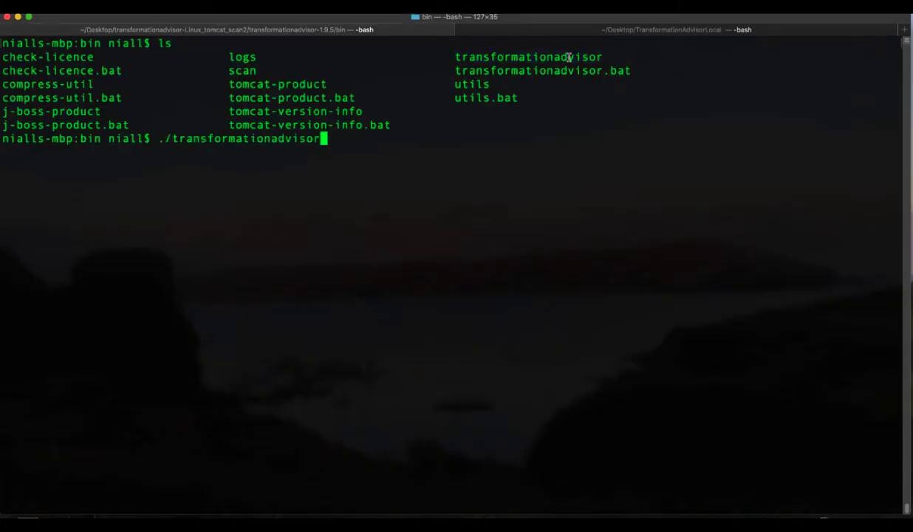
pyautogui.write('--help')
pyautogui.press('Return')
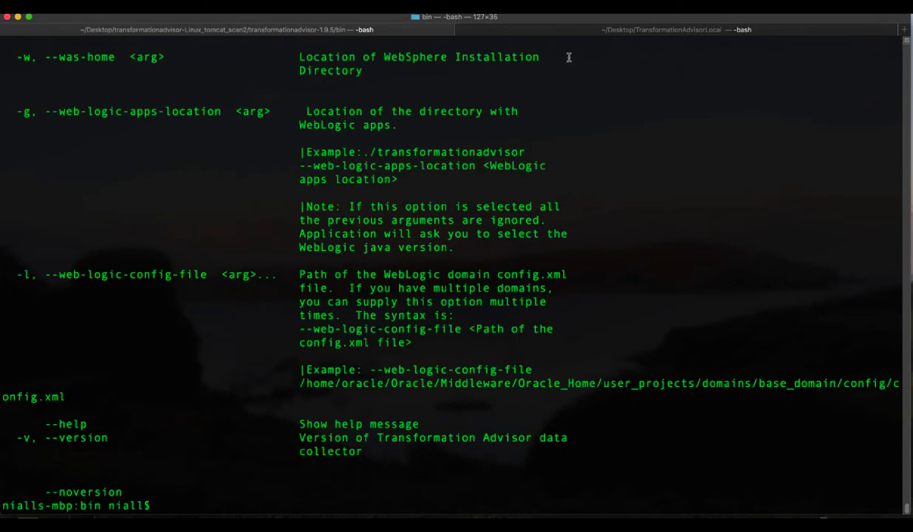
# Find the --ignore-missing-shared-library entry in the help output and highlight its description and example.
pyautogui.scroll(10, 492, 220)
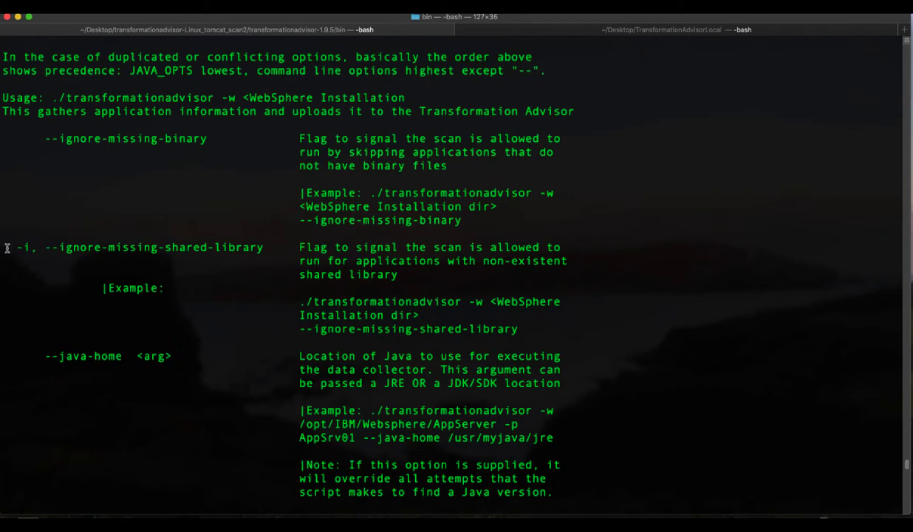
pyautogui.moveTo(6, 248); pyautogui.dragTo(625, 328)
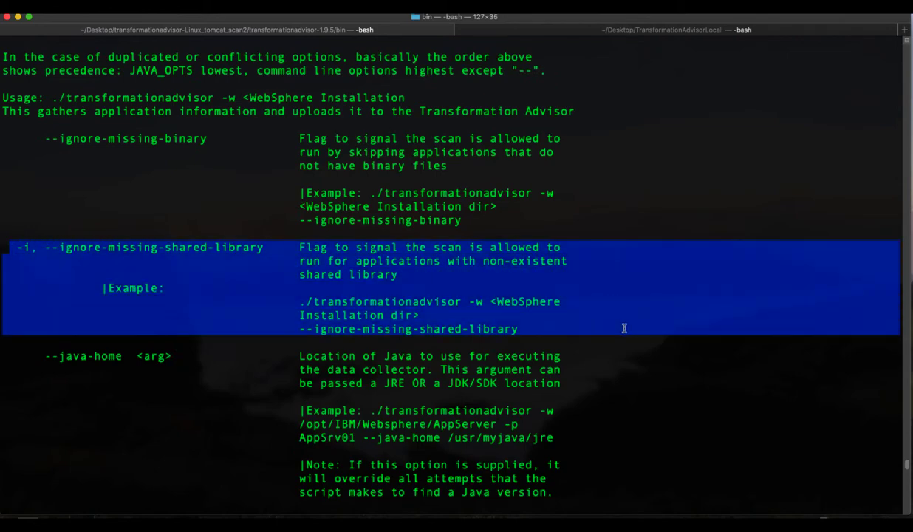
pyautogui.moveTo(625, 328); pyautogui.dragTo(613, 249)
pyautogui.click(614, 249)
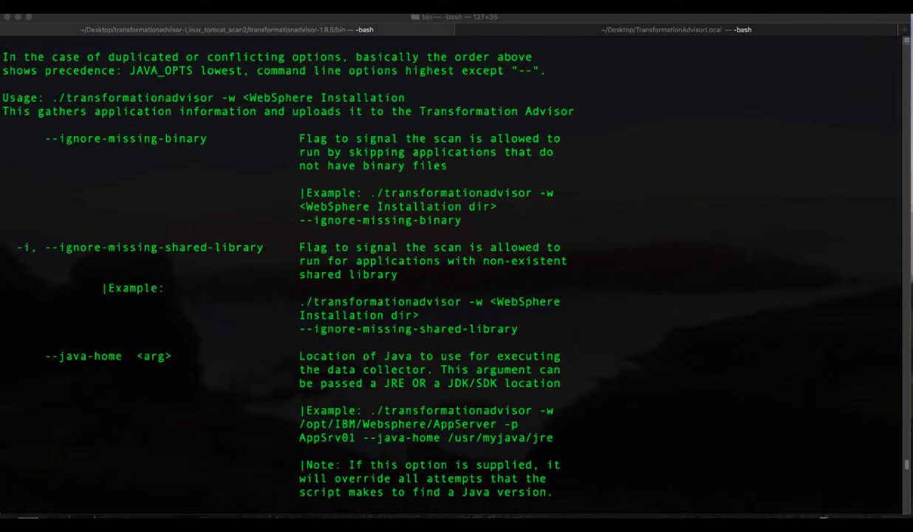
# Read through the remaining help options for JBoss, MQ, Tomcat, WebSphere and WebLogic scans to the end of the output.
pyautogui.scroll(-6, 260, 214)
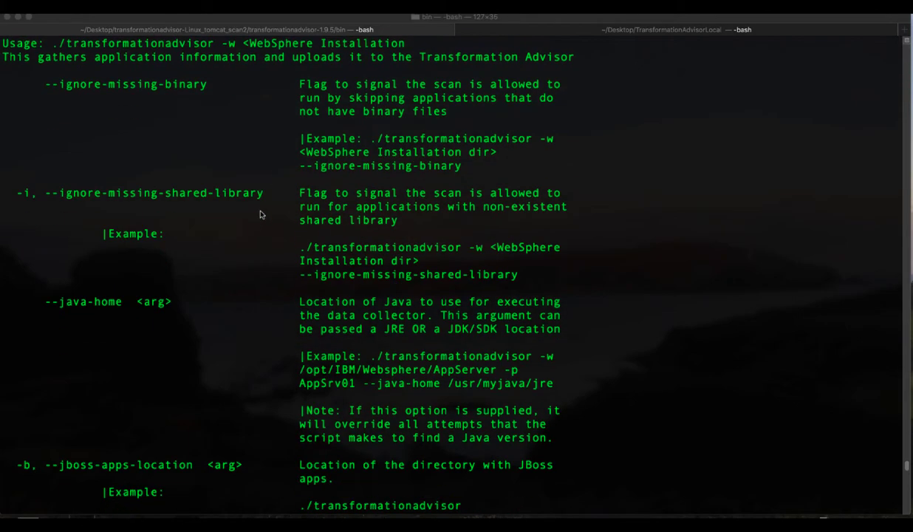
pyautogui.scroll(-16, 260, 215)
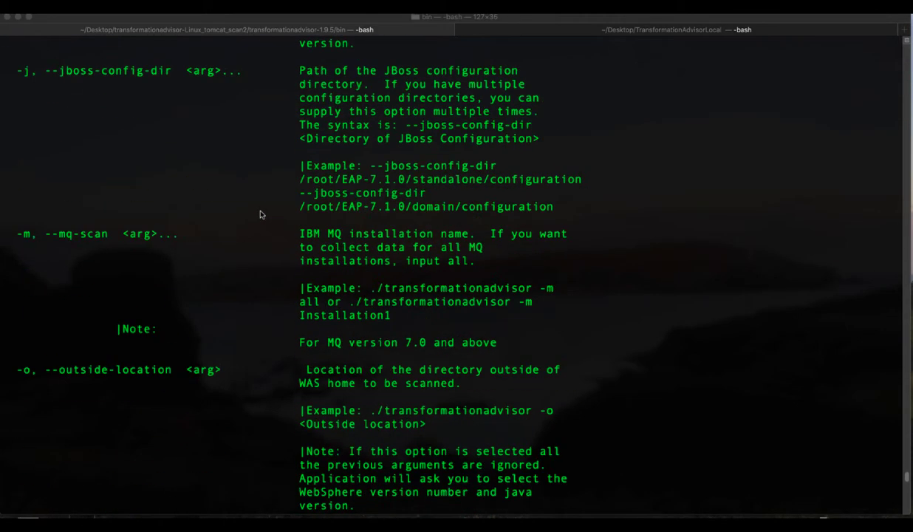
pyautogui.scroll(-9, 261, 214)
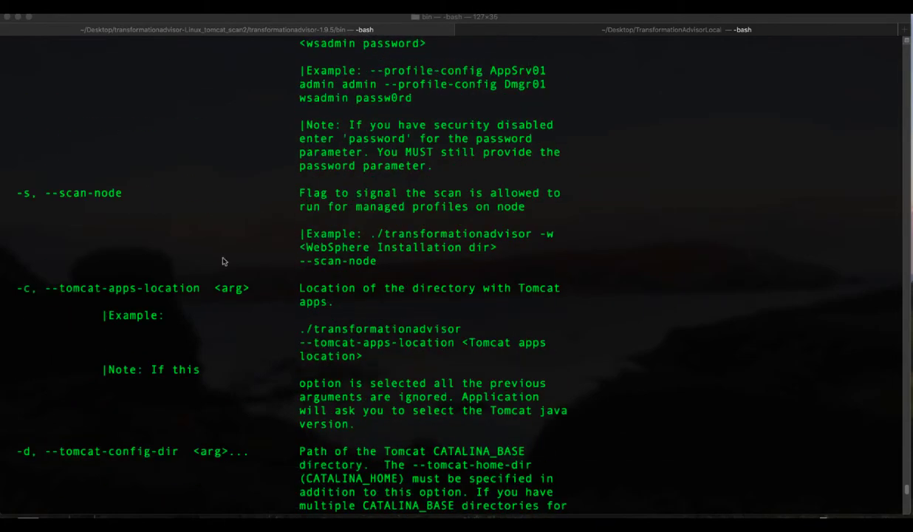
pyautogui.scroll(-12, 177, 239)
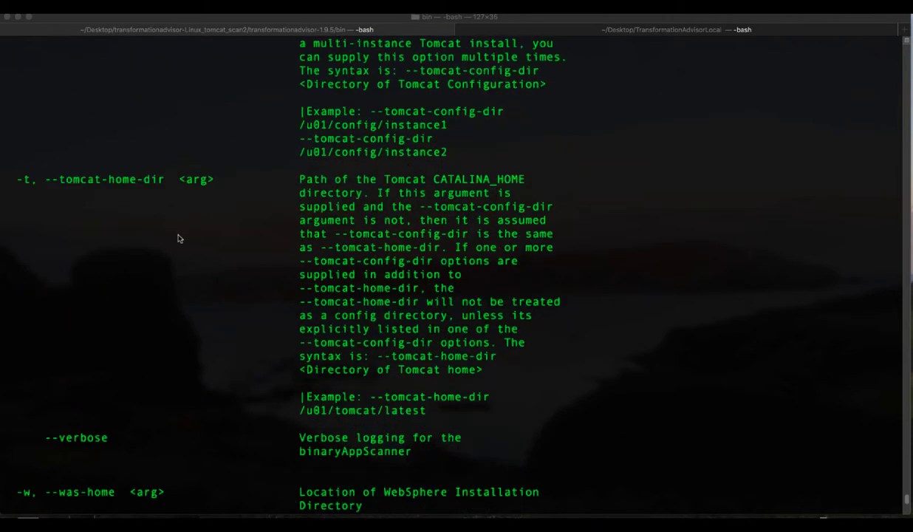
pyautogui.scroll(-6, 177, 239)
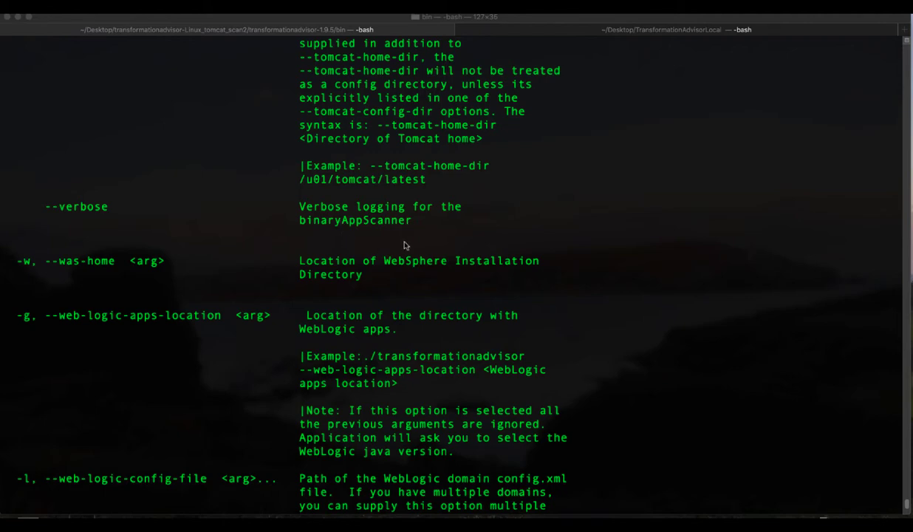
pyautogui.scroll(-4, 405, 245)
pyautogui.scroll(-1, 405, 244)
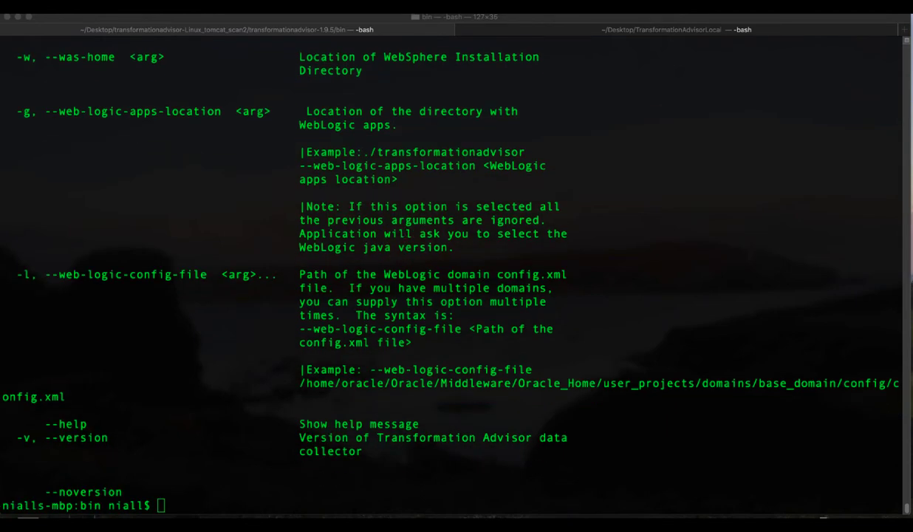
# Change to the ../conf directory and list its files.
pyautogui.click(280, 359)
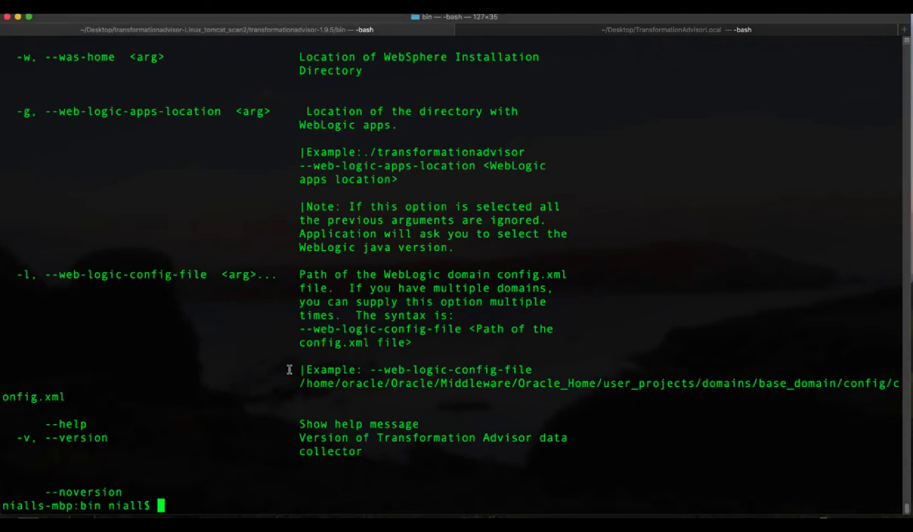
pyautogui.write('cd ../conf')
pyautogui.press('Return')
pyautogui.write('ls')
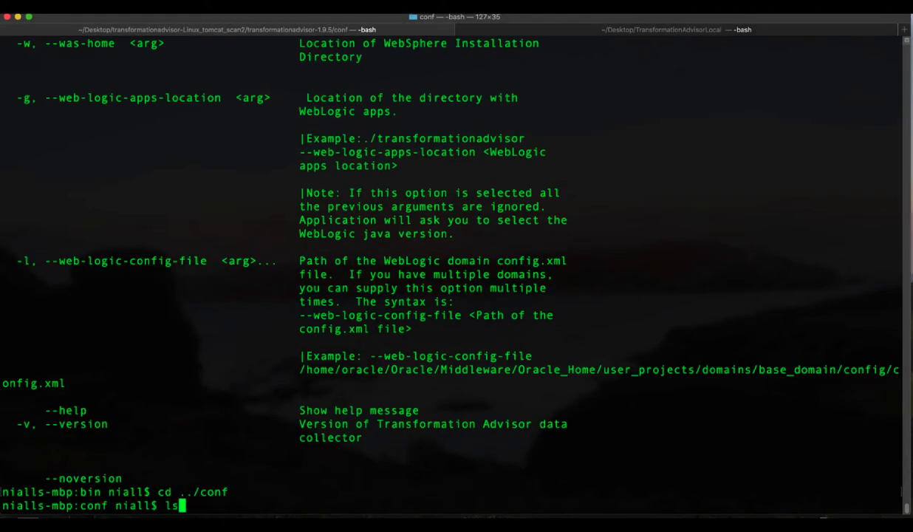
pyautogui.press('Return')
# Open customCmd.properties in vi and examine the featureList line with its --excludeFiles option.
pyautogui.write('vi')
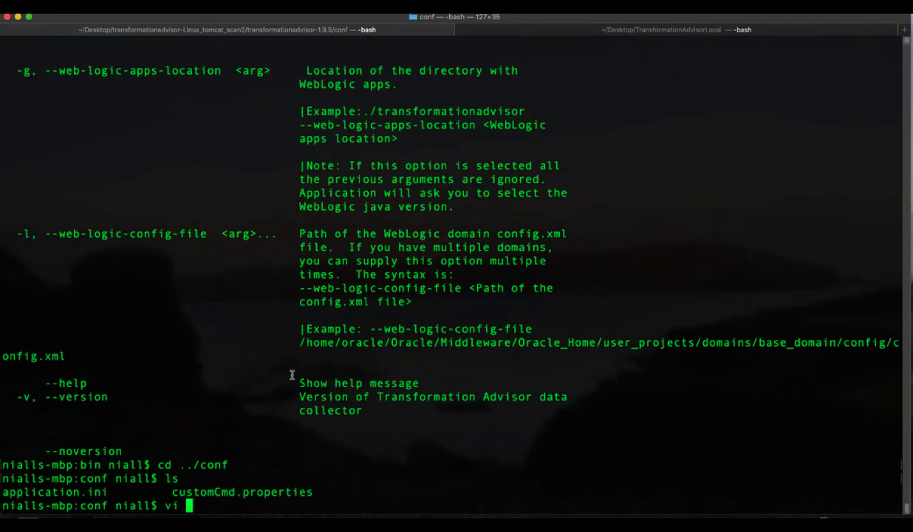
pyautogui.doubleClick(220, 492)
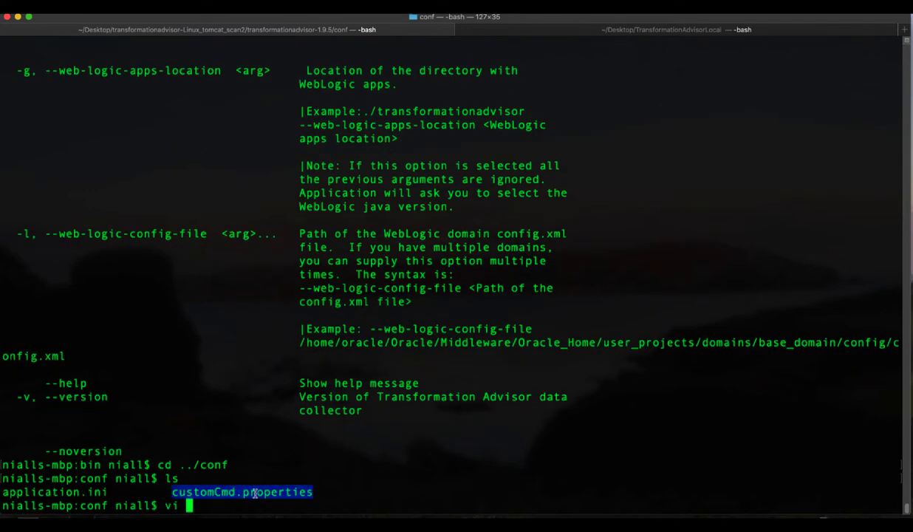
pyautogui.write('customCmd.properties')
pyautogui.press('Return')
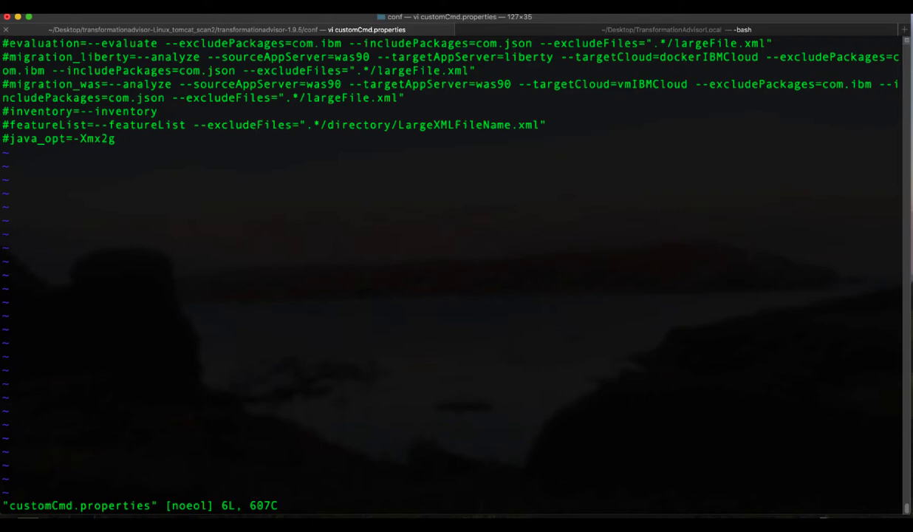
pyautogui.tripleClick(211, 126)
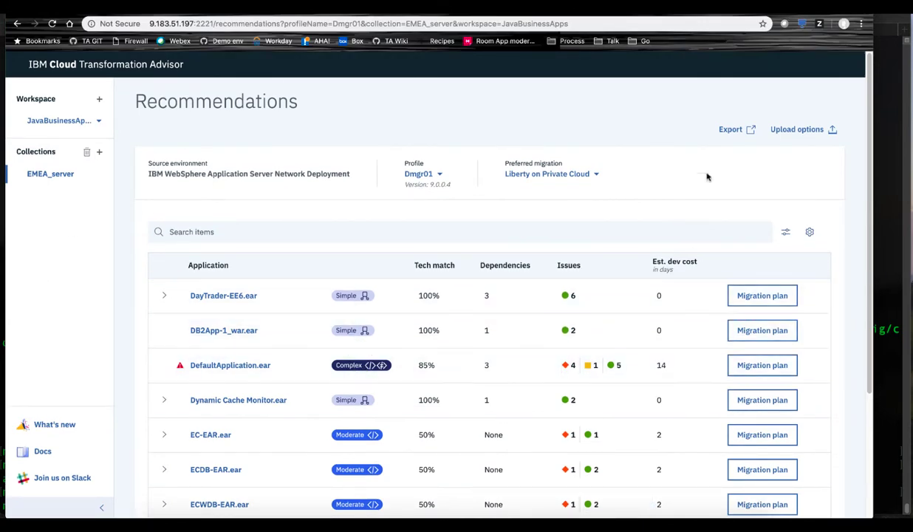
# Set the preferred migration to WebSphere Traditional on Private Cloud and open the migration plan for DayTrader-EE6.ear.
pyautogui.click(597, 176)
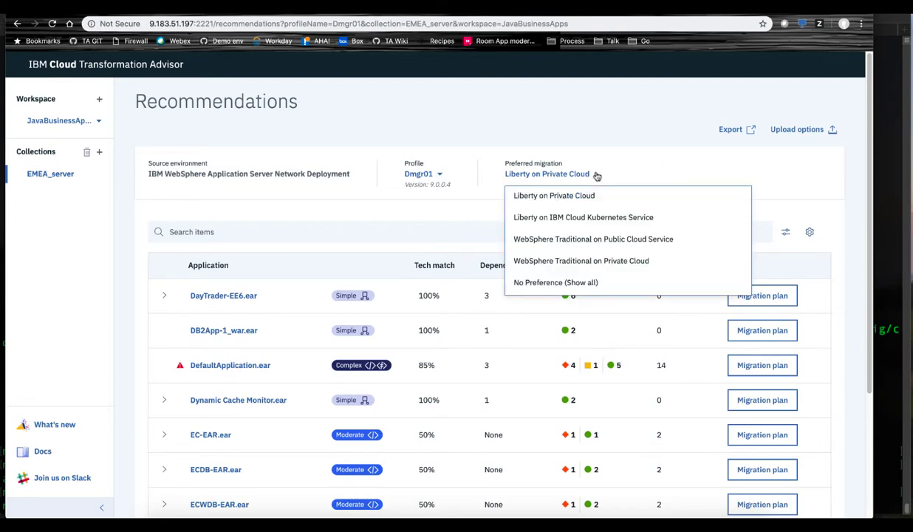
pyautogui.click(548, 261)
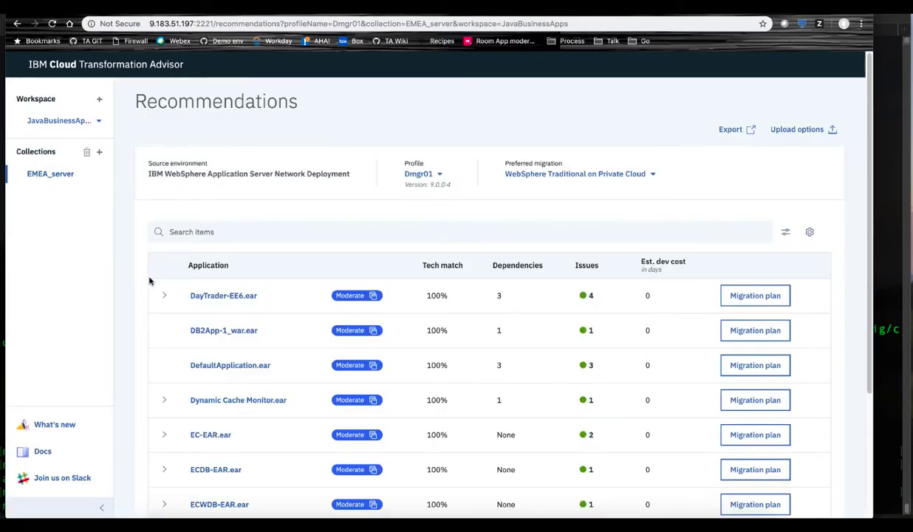
pyautogui.click(781, 299)
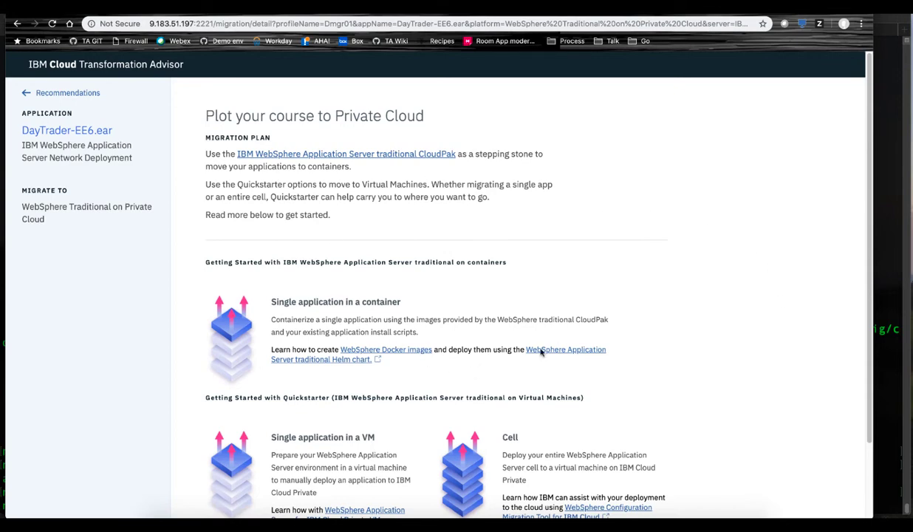
# Review the container and Quickstarter migration options, opening the WebSphere Application Server for IBM Cloud Private VM Quickstarter tutorial.
pyautogui.scroll(-3, 617, 231)
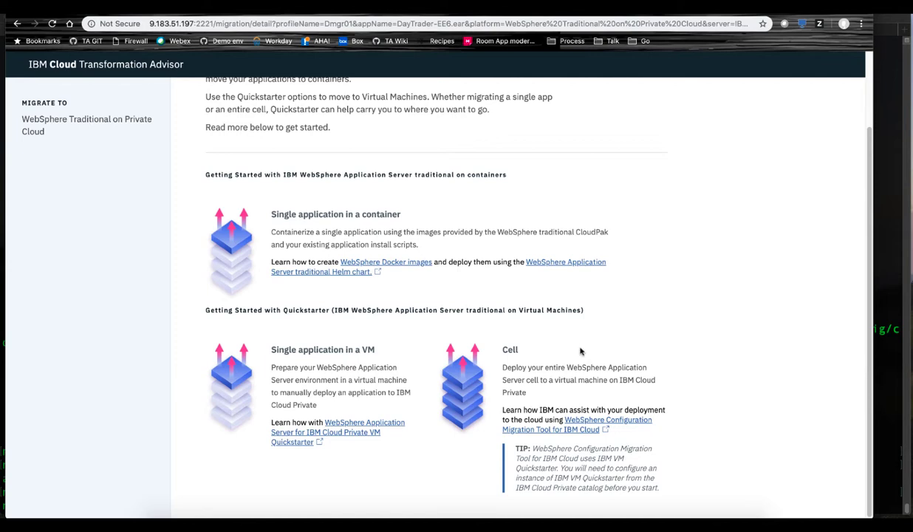
pyautogui.click(295, 437)
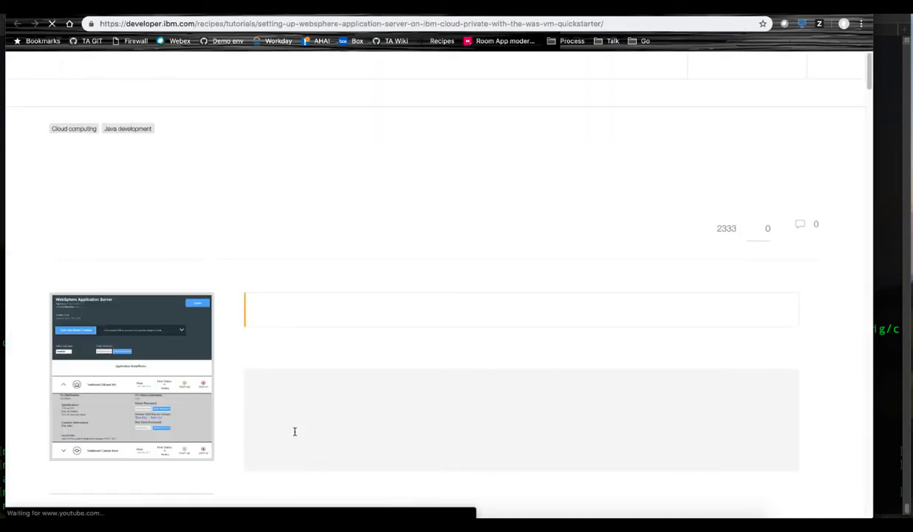
pyautogui.scroll(-1, 364, 361)
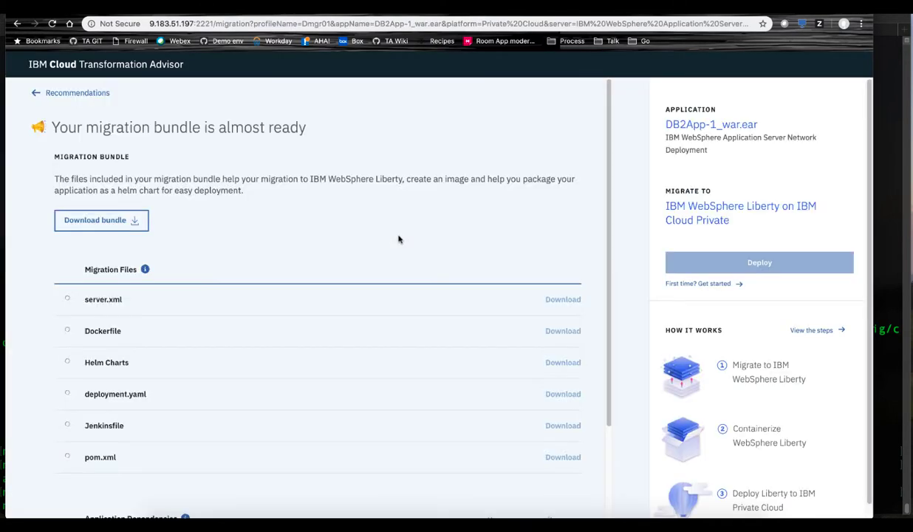
# Download the Helm Charts from the DB2App-1_war.ear migration bundle and extract the downloaded archive.
pyautogui.scroll(-1, 262, 277)
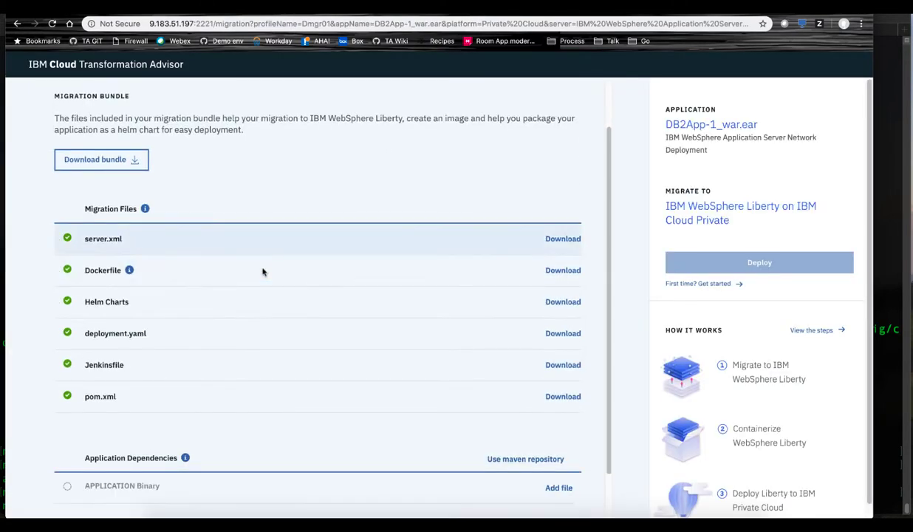
pyautogui.click(89, 303)
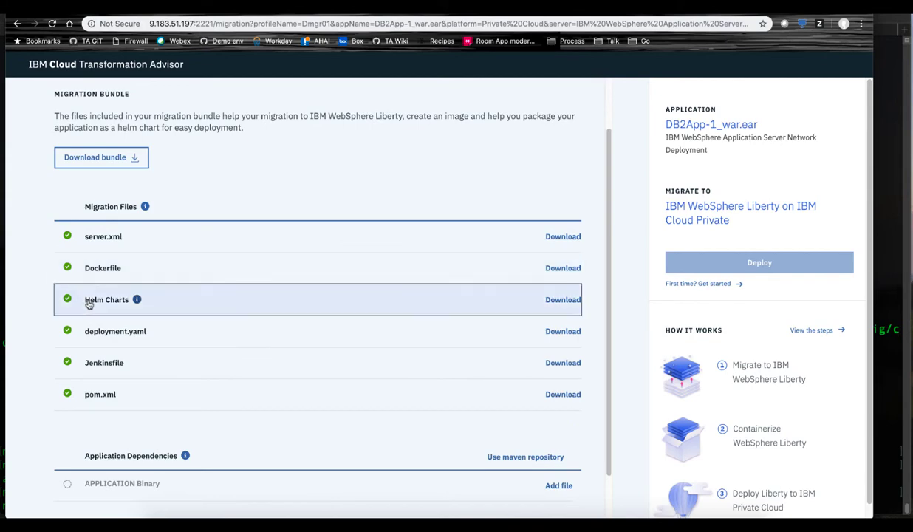
pyautogui.click(555, 302)
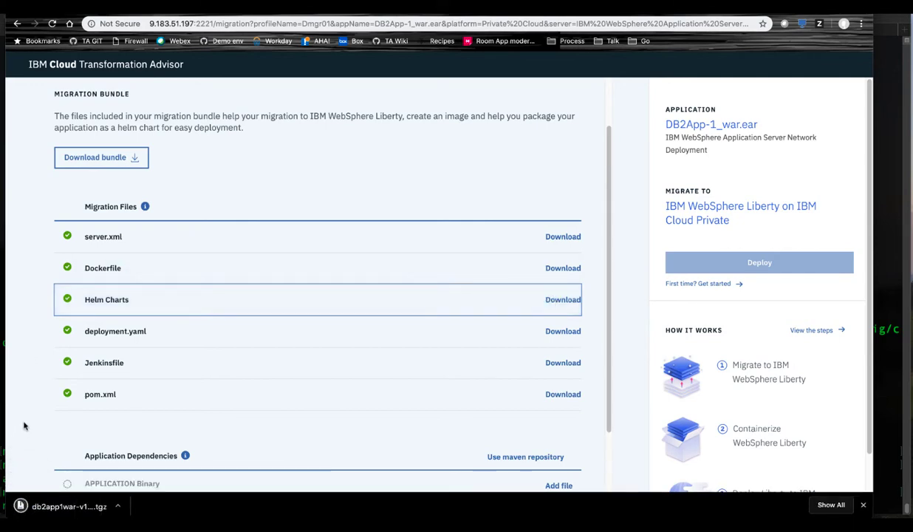
pyautogui.click(59, 507)
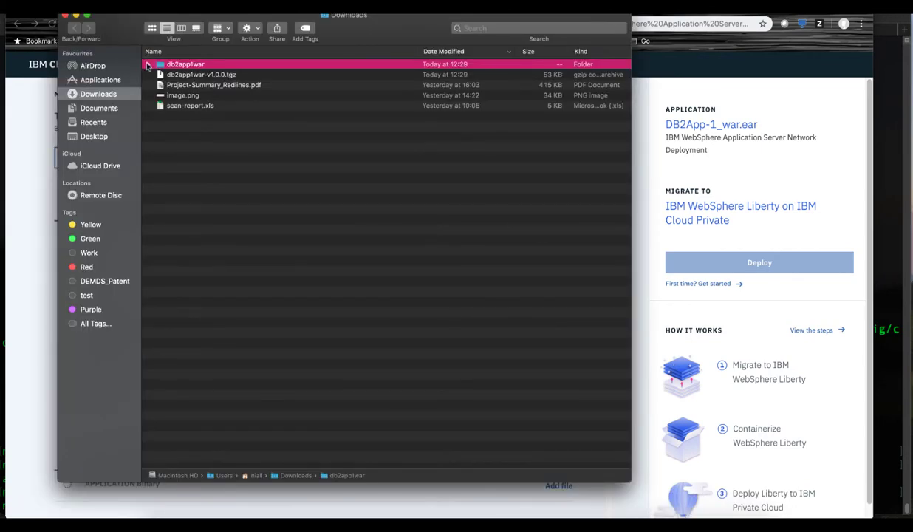
# Open values.yaml from the extracted db2app1war folder and examine its ingress section, including the rewriteTarget and path settings.
pyautogui.click(149, 65)
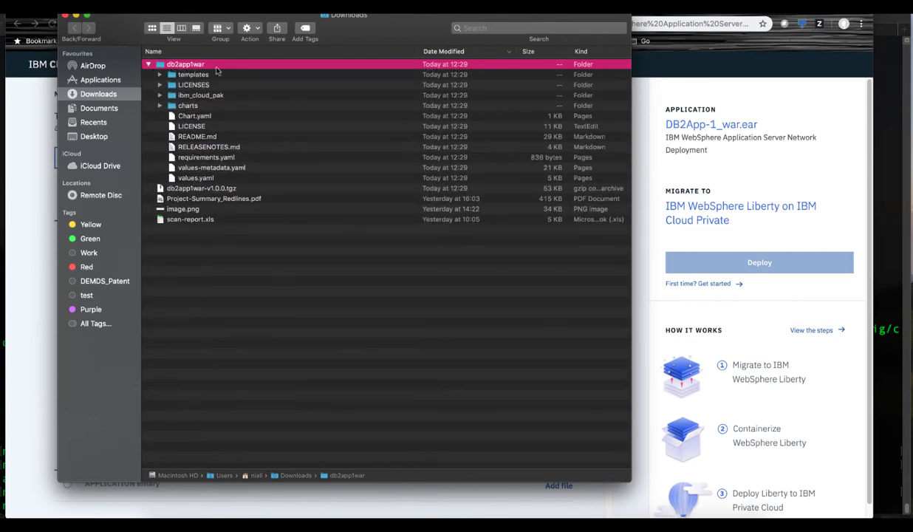
pyautogui.doubleClick(235, 177)
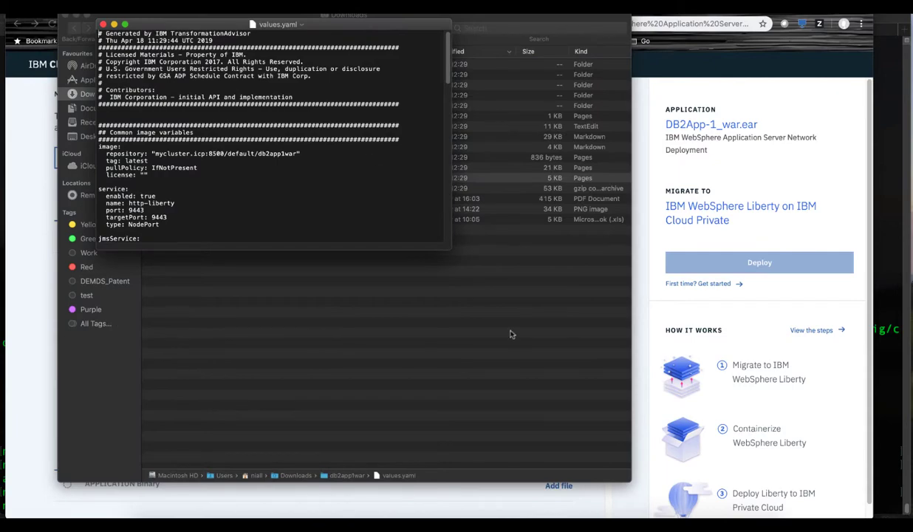
pyautogui.moveTo(451, 246); pyautogui.dragTo(693, 463)
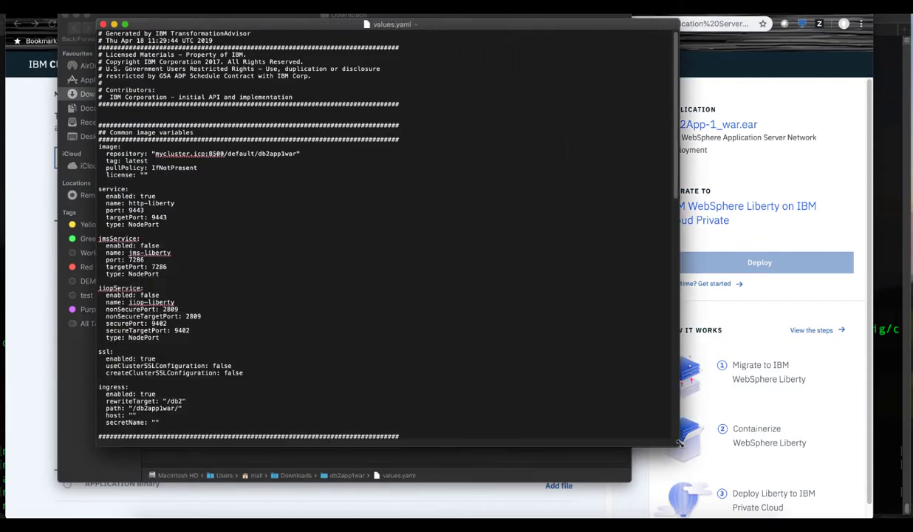
pyautogui.scroll(-5, 163, 296)
pyautogui.moveTo(178, 309); pyautogui.dragTo(95, 271)
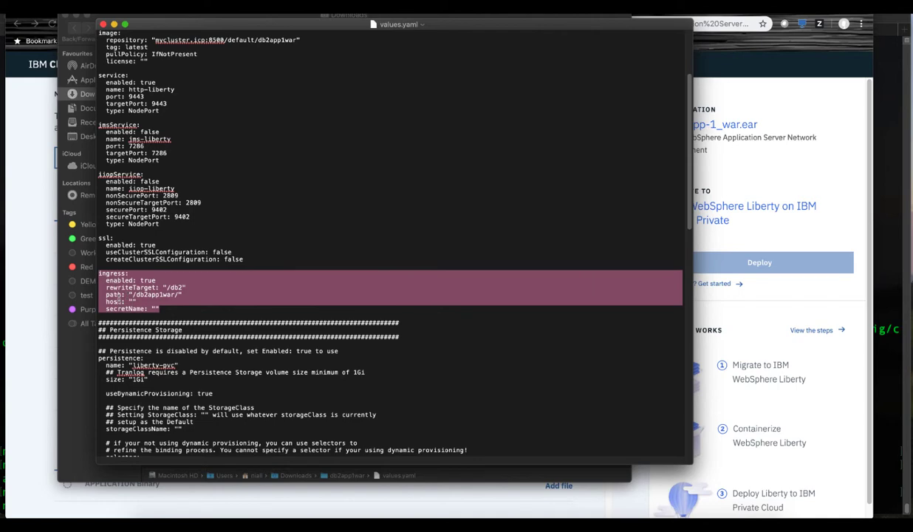
pyautogui.click(109, 288)
pyautogui.click(173, 295)
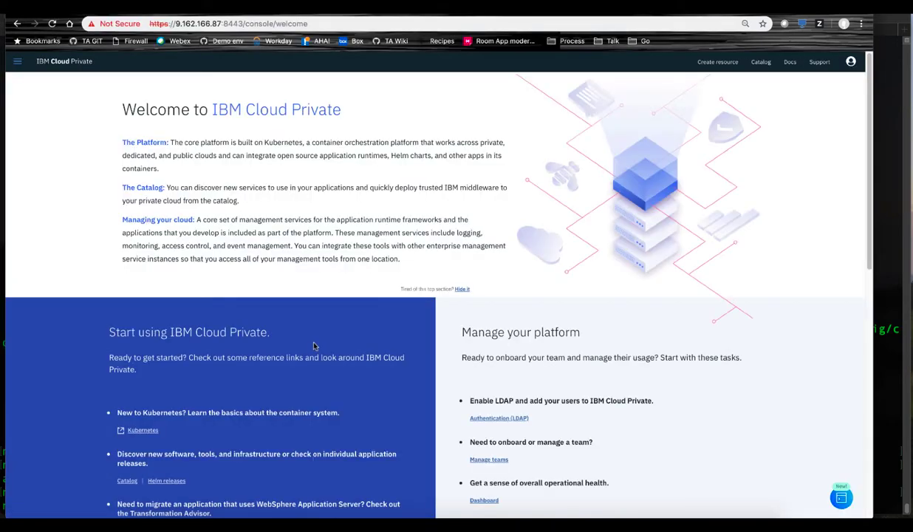
# Open the Deployments list under Workloads in IBM Cloud Private and launch the modresortscustomer-modre deployment.
pyautogui.click(20, 62)
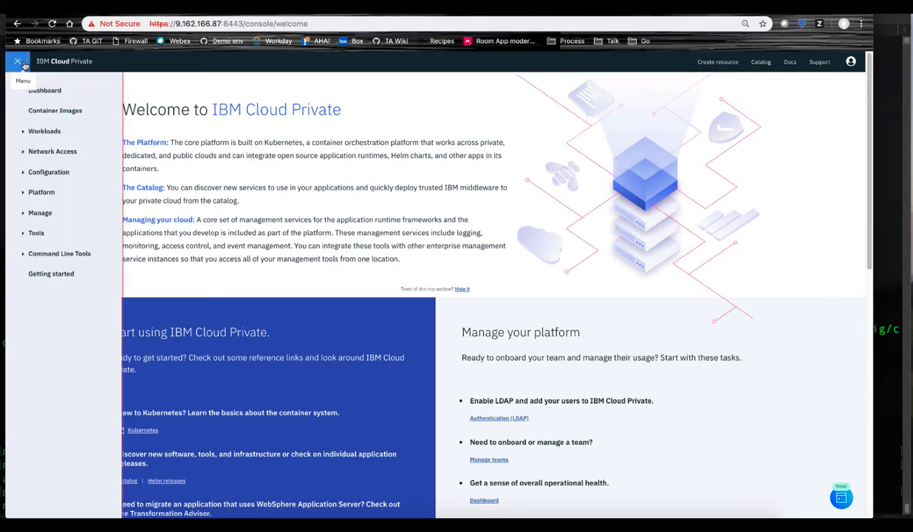
pyautogui.click(23, 133)
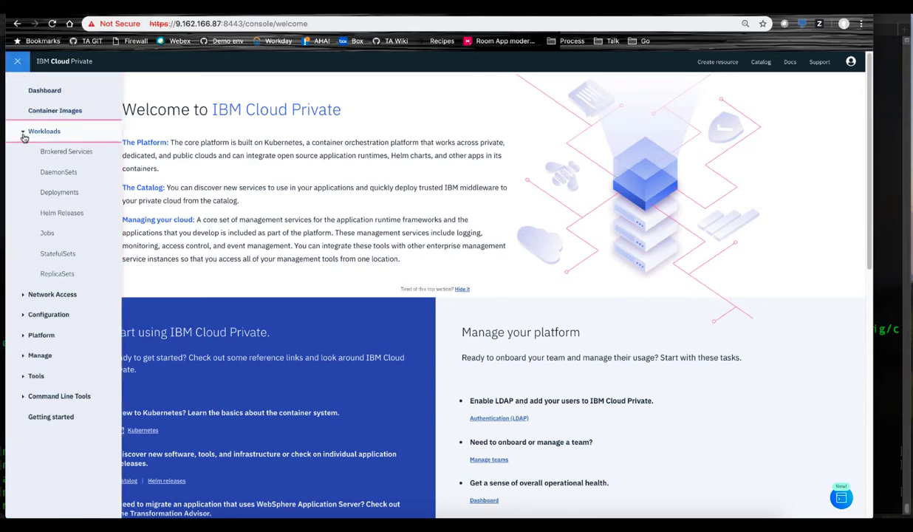
pyautogui.click(48, 193)
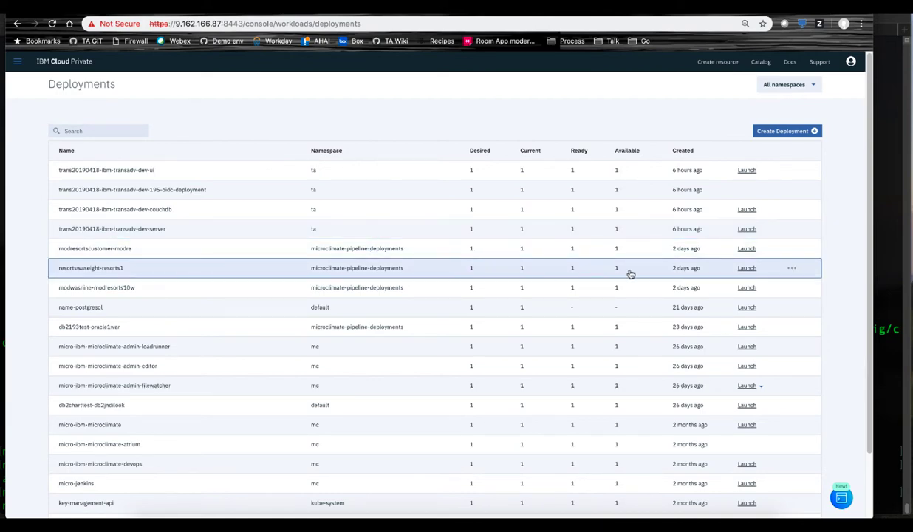
pyautogui.click(747, 249)
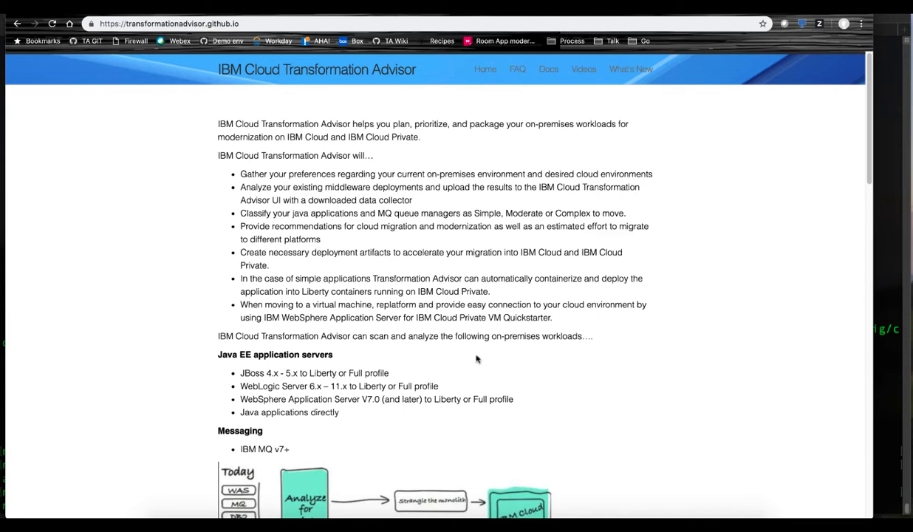
# Look through the What's New, Videos and Docs pages of the Transformation Advisor site.
pyautogui.click(625, 70)
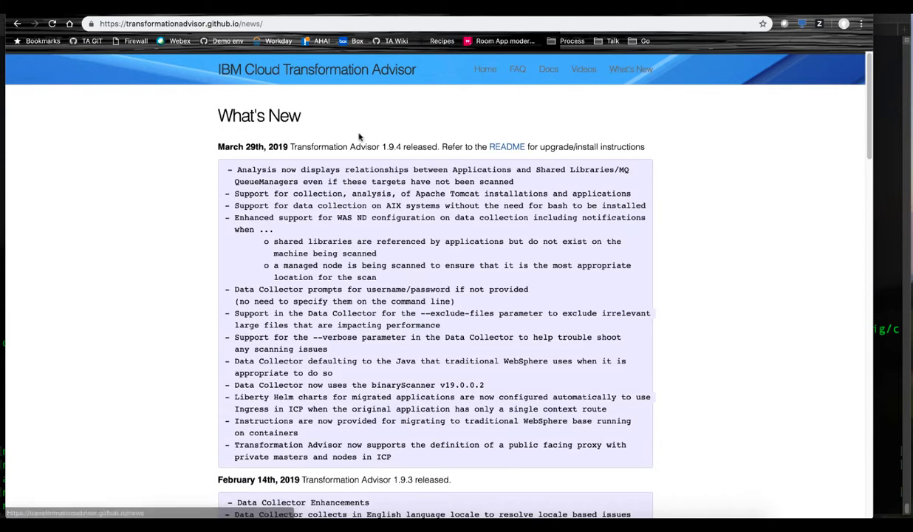
pyautogui.click(577, 70)
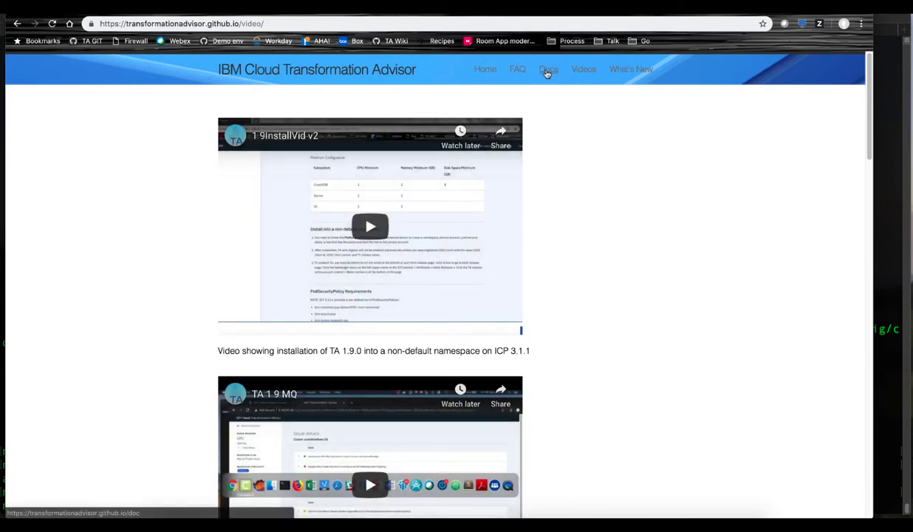
pyautogui.click(547, 71)
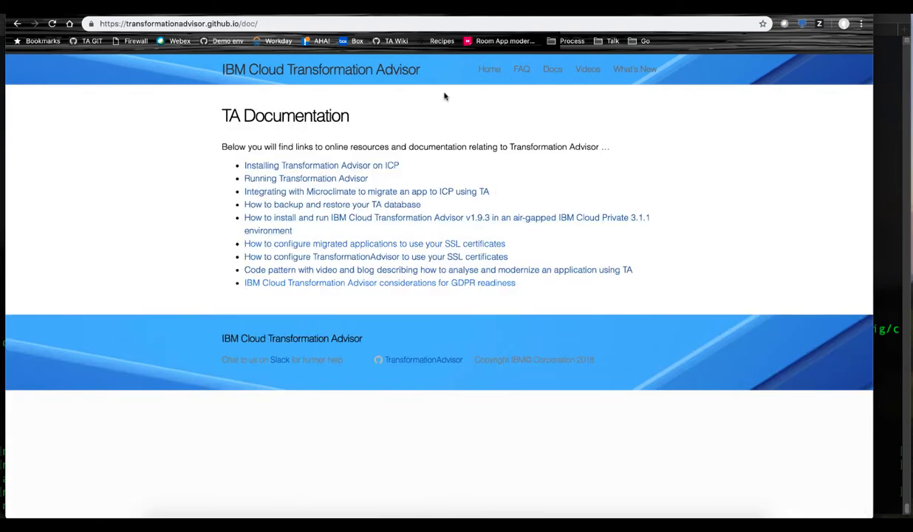
# Browse the FAQ, read the entries on increasing the default SOAP timeout and customized binary scanner commands, and return to the list.
pyautogui.click(522, 71)
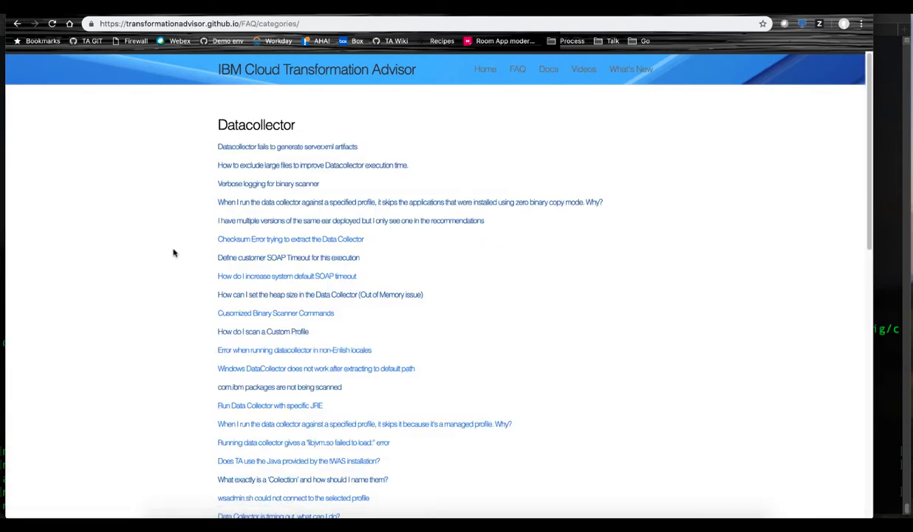
pyautogui.scroll(-7, 153, 259)
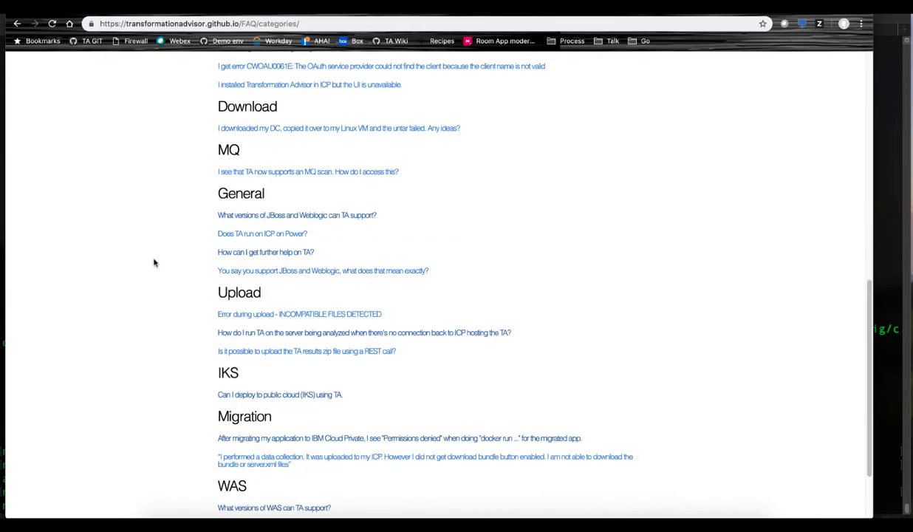
pyautogui.scroll(5, 153, 261)
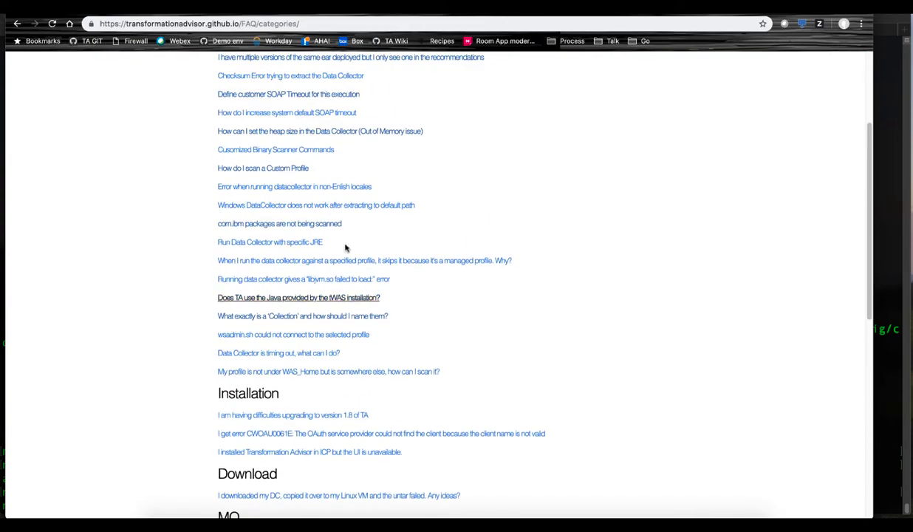
pyautogui.click(272, 113)
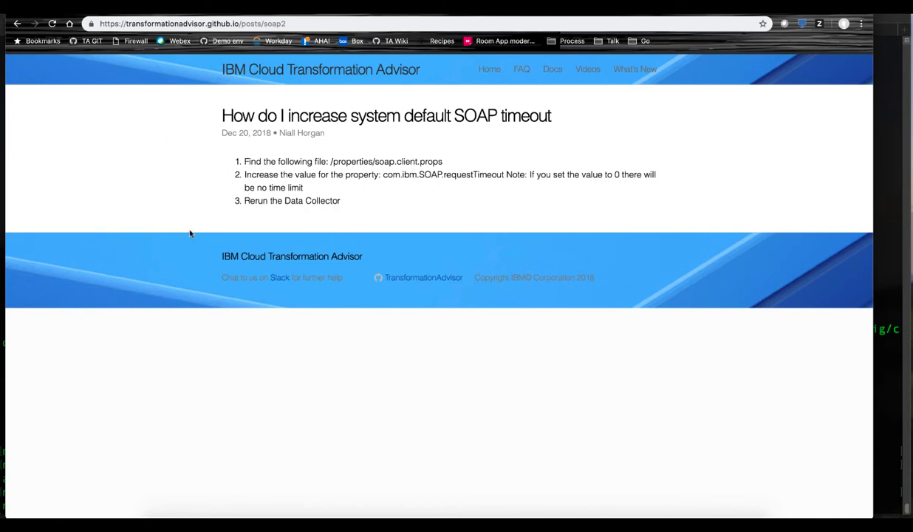
pyautogui.click(16, 23)
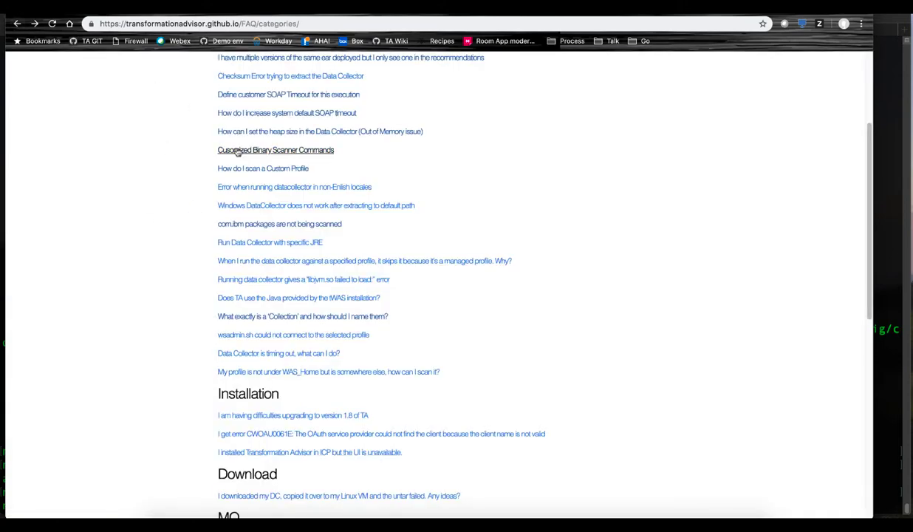
pyautogui.click(238, 151)
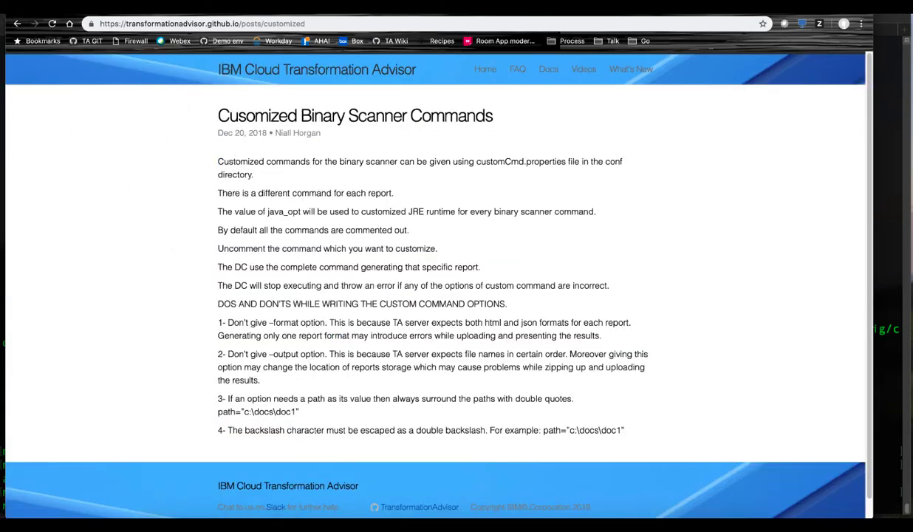
pyautogui.click(17, 24)
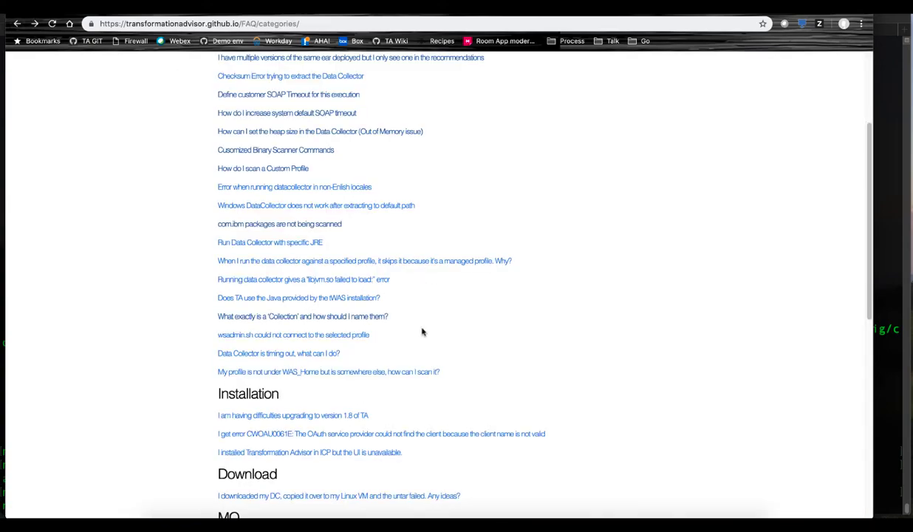